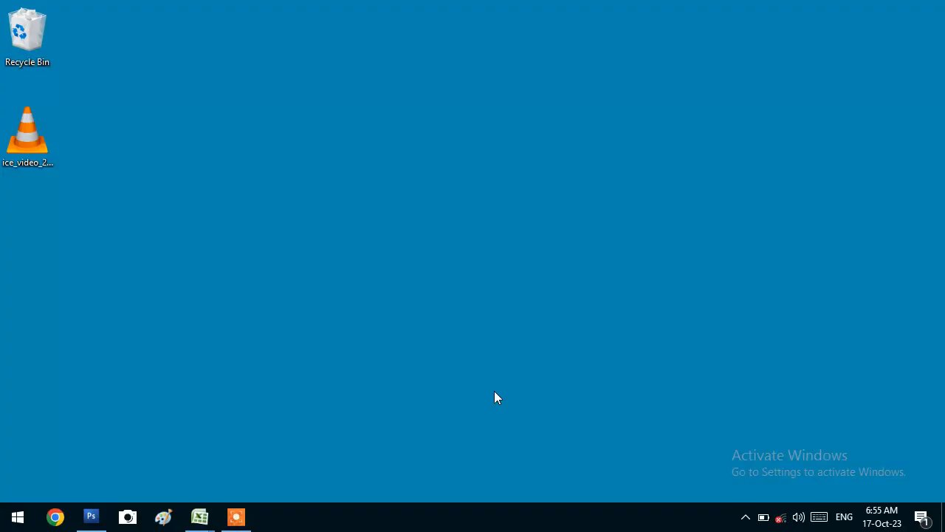
# Open the Start menu showing the app list and the Mail, Photos and Microsoft Store tiles
pyautogui.click(12, 517)
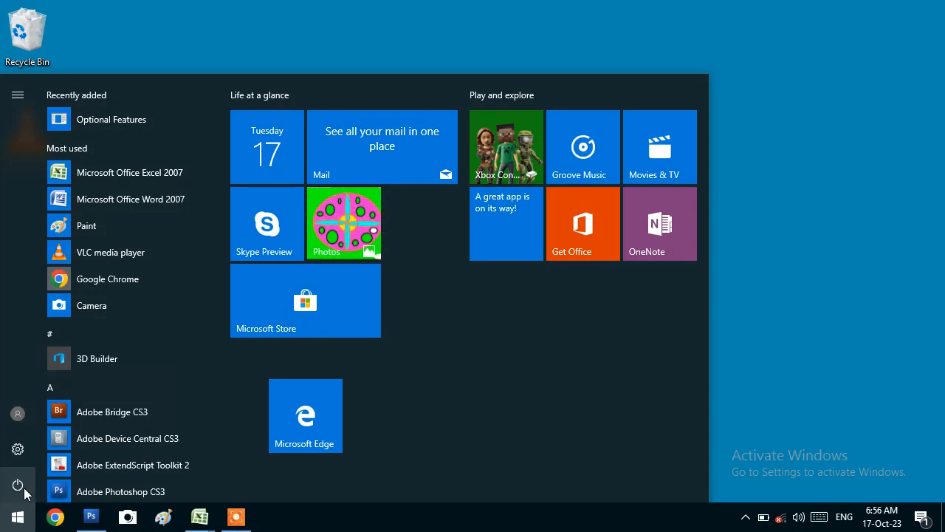
# Dismiss the Start menu to reveal the desktop with the Recycle Bin and VLC file
pyautogui.click(827, 35)
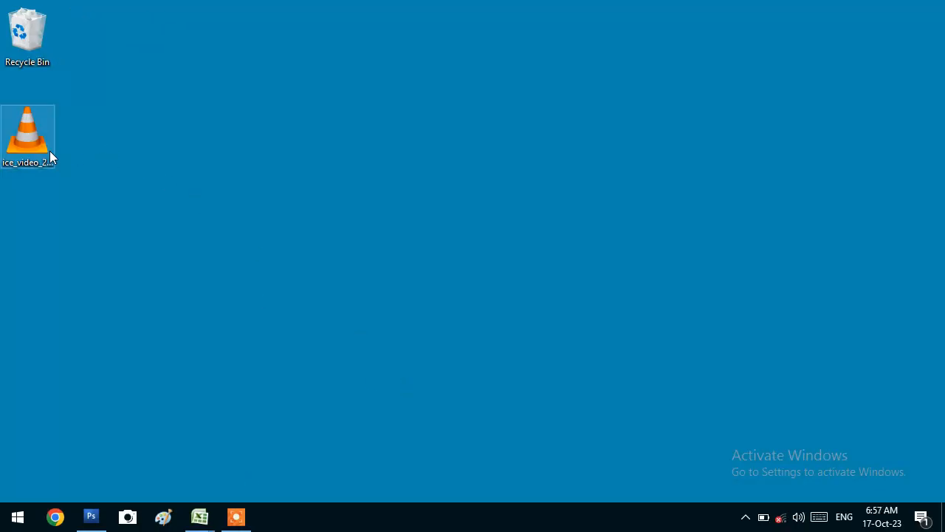
# Open the Recycle Bin and look at the options for the deleted file DDD
pyautogui.doubleClick(26, 31)
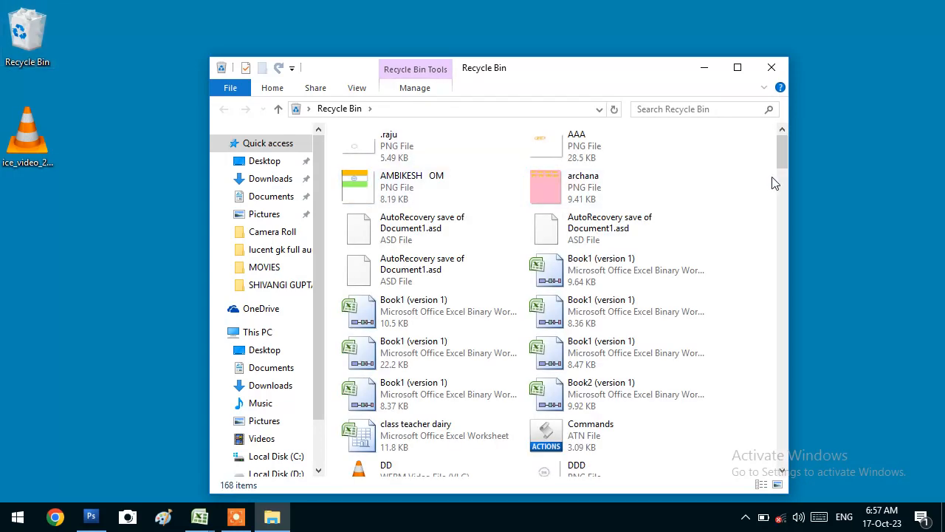
pyautogui.moveTo(781, 156); pyautogui.dragTo(802, 460)
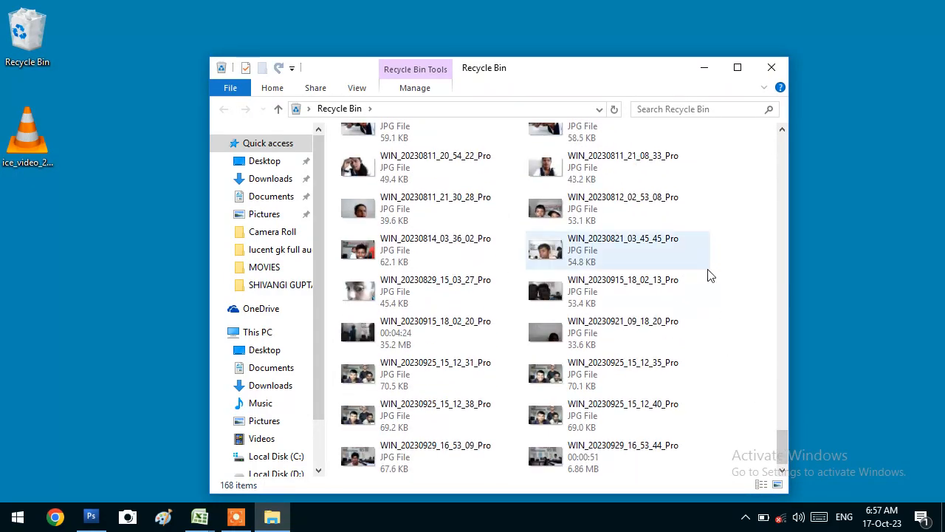
pyautogui.scroll(10, 709, 274)
pyautogui.scroll(15, 708, 270)
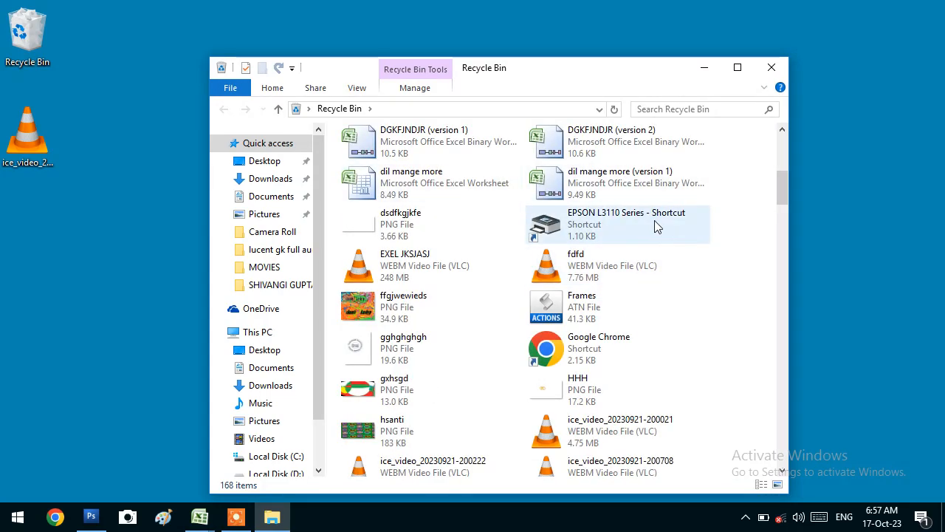
pyautogui.scroll(3, 656, 223)
pyautogui.rightClick(654, 221)
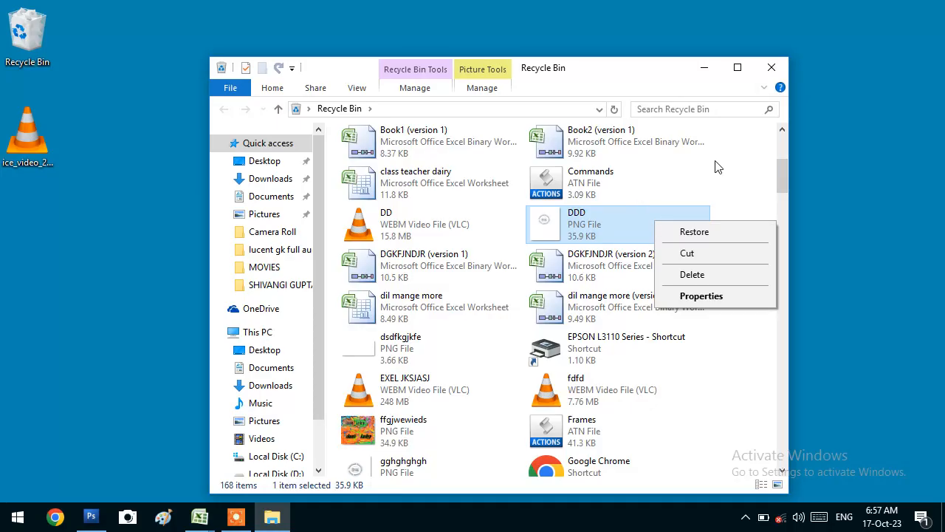
pyautogui.click(746, 161)
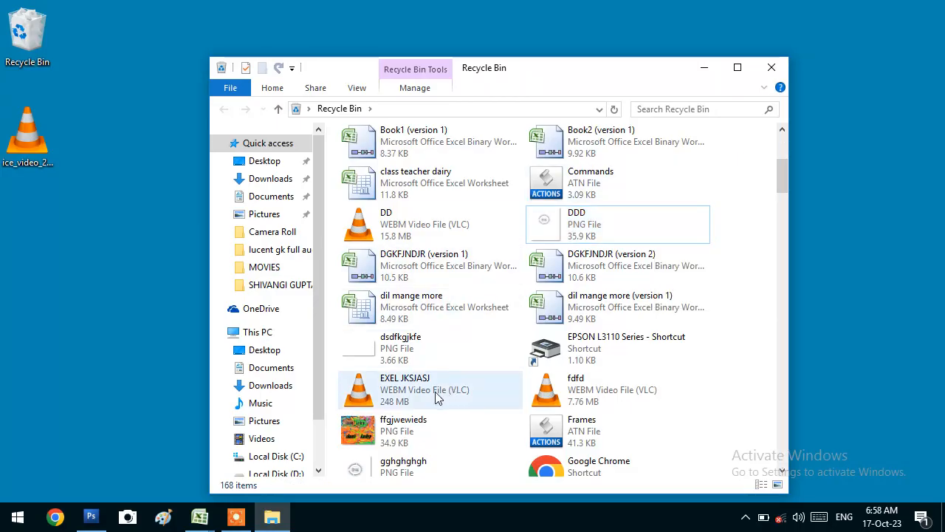
# Cut the deleted image ffgjwewieds from the Recycle Bin
pyautogui.scroll(5, 430, 379)
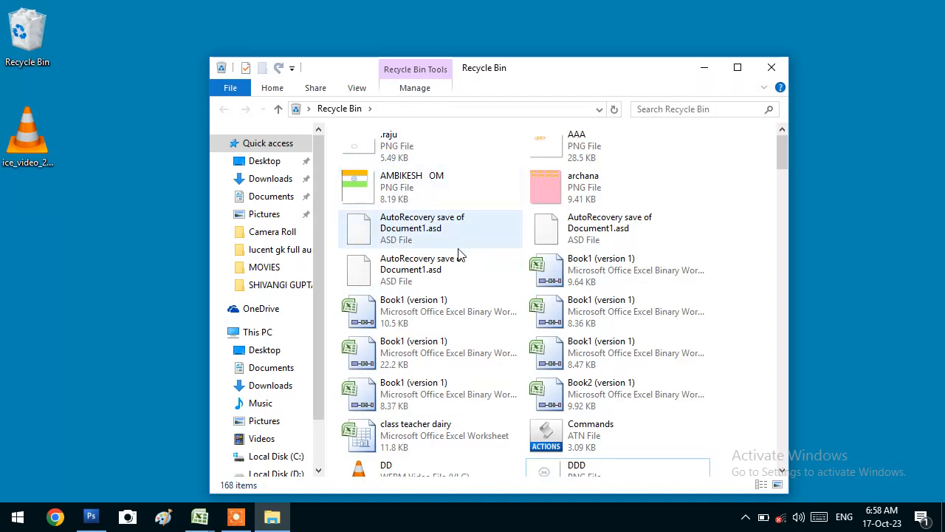
pyautogui.scroll(-10, 717, 317)
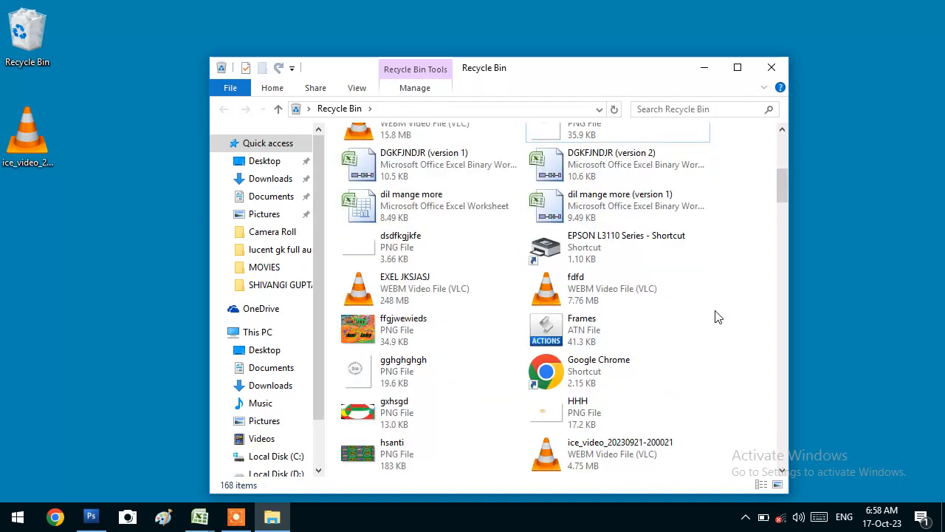
pyautogui.scroll(3, 620, 280)
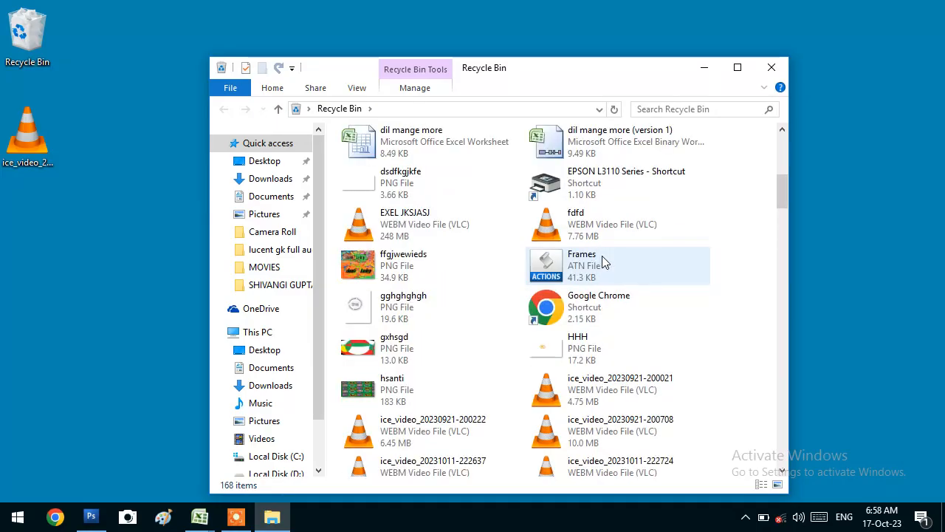
pyautogui.click(392, 256)
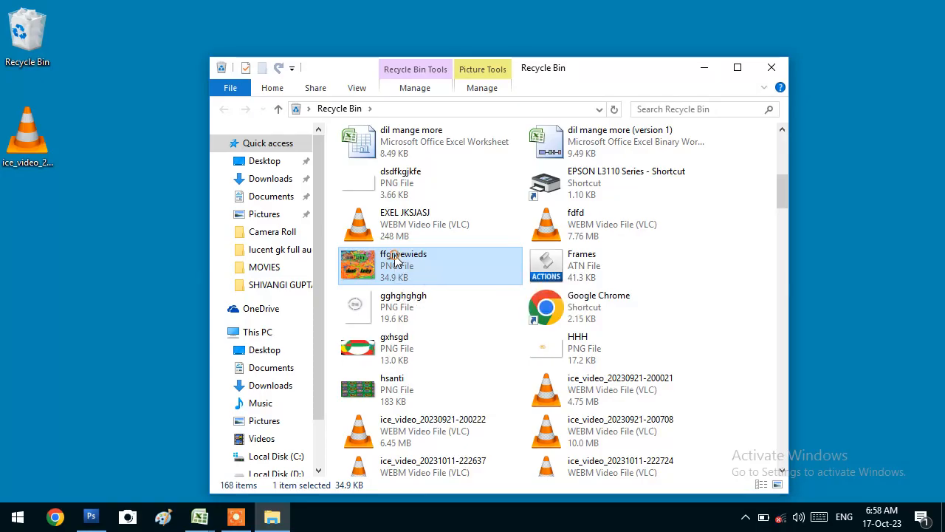
pyautogui.rightClick(396, 258)
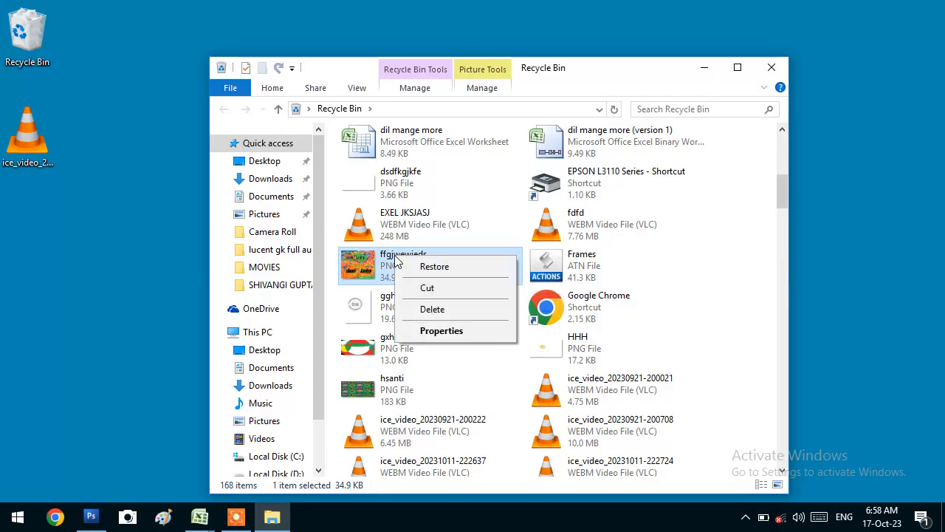
pyautogui.click(439, 288)
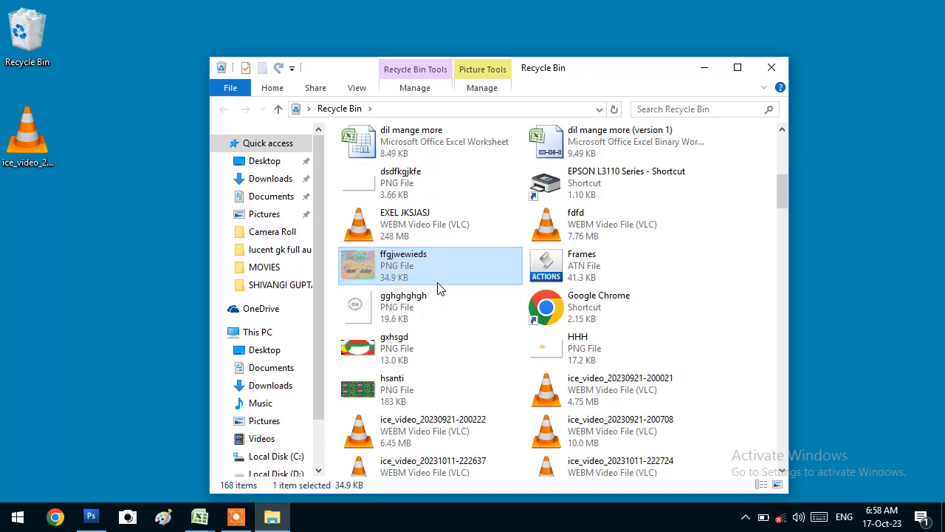
# Paste ffgjwewieds onto the desktop, view it in Photos, then close the viewer
pyautogui.rightClick(113, 122)
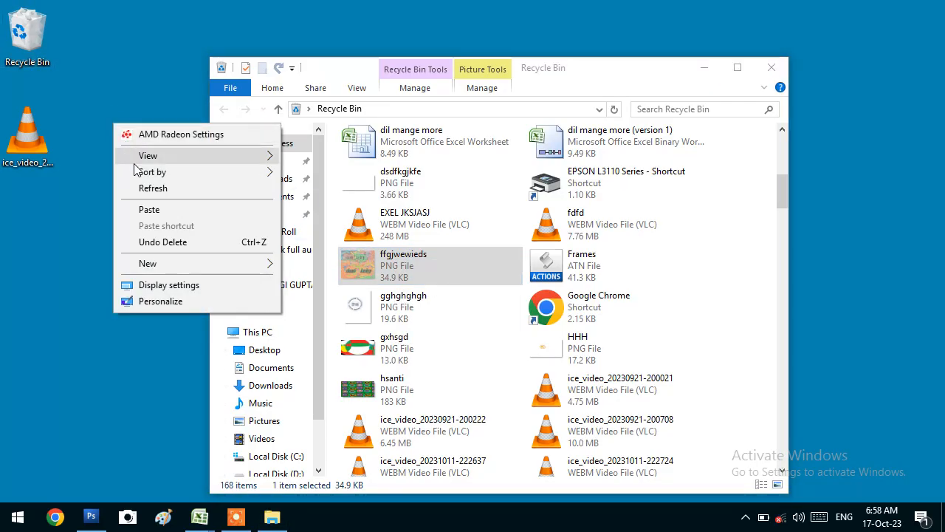
pyautogui.click(147, 209)
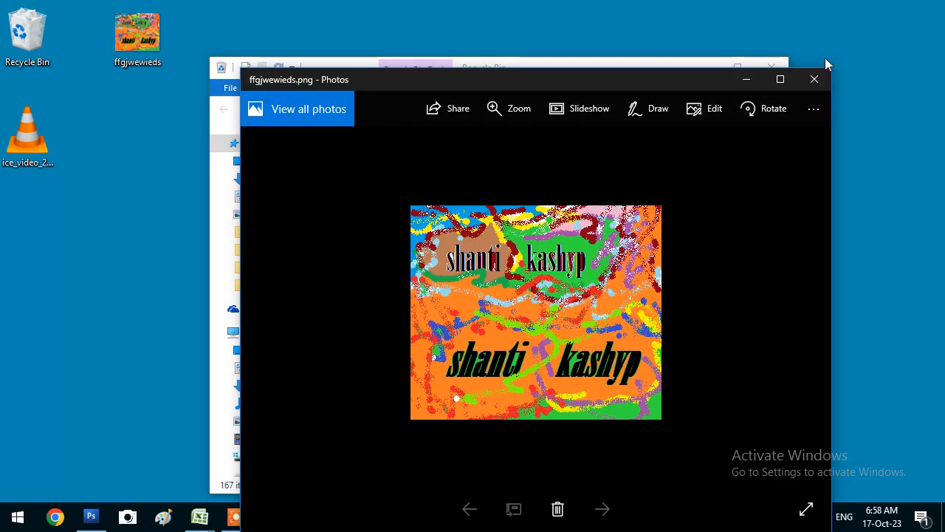
pyautogui.click(822, 78)
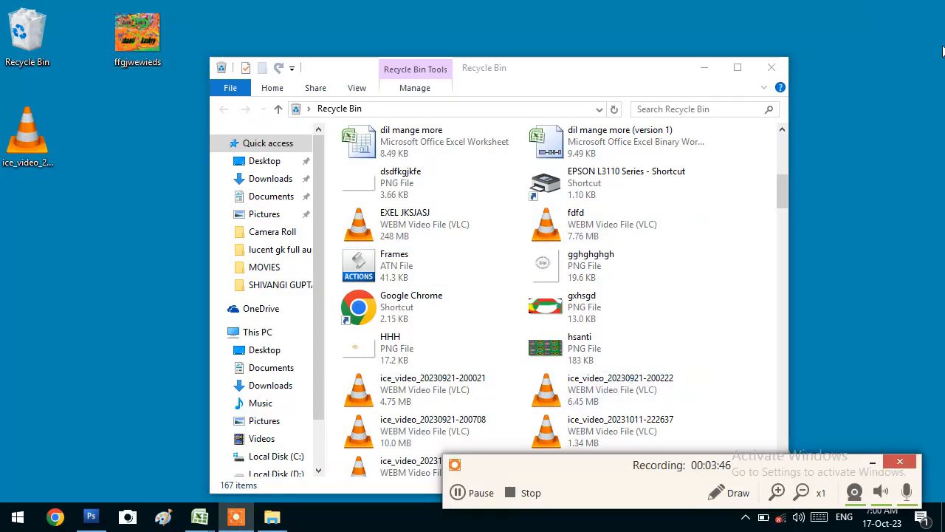
# Select all 167 Recycle Bin items and permanently delete them, confirming Yes
pyautogui.click(876, 463)
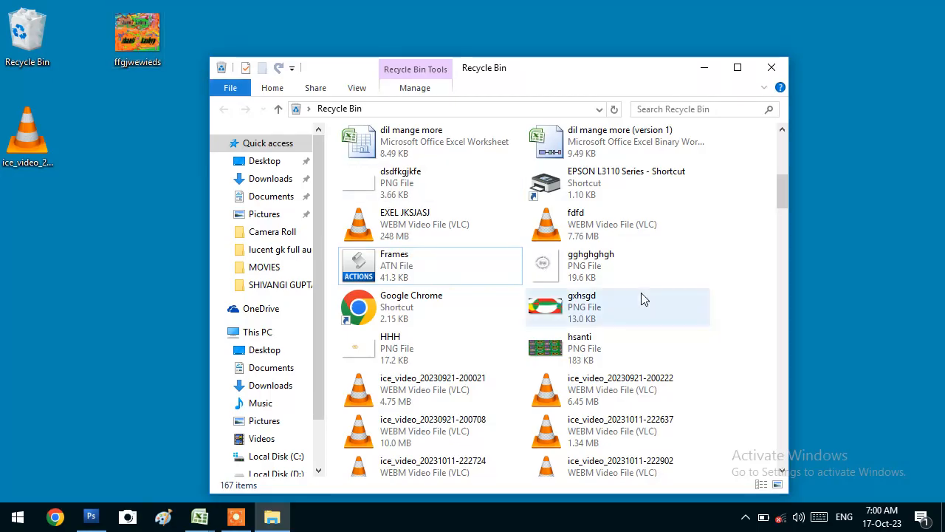
pyautogui.click(631, 230)
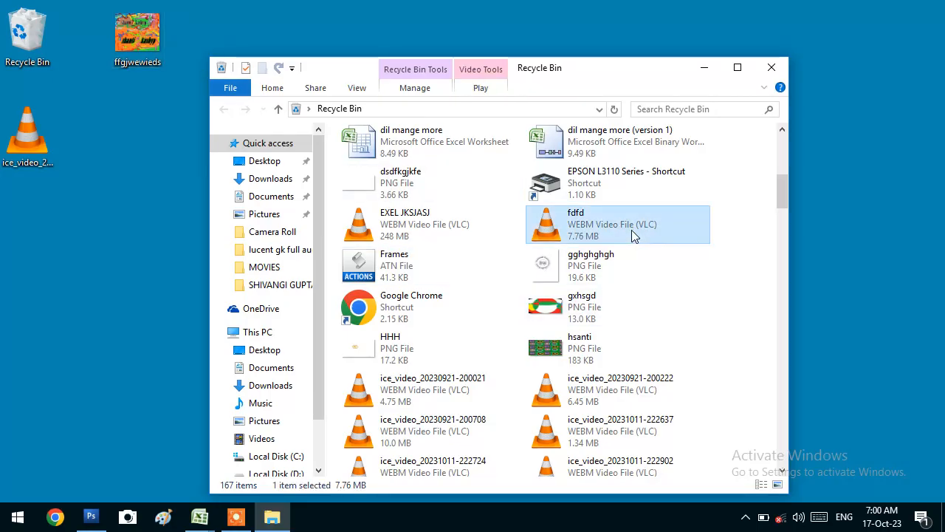
pyautogui.hotkey('ctrl', 'a')
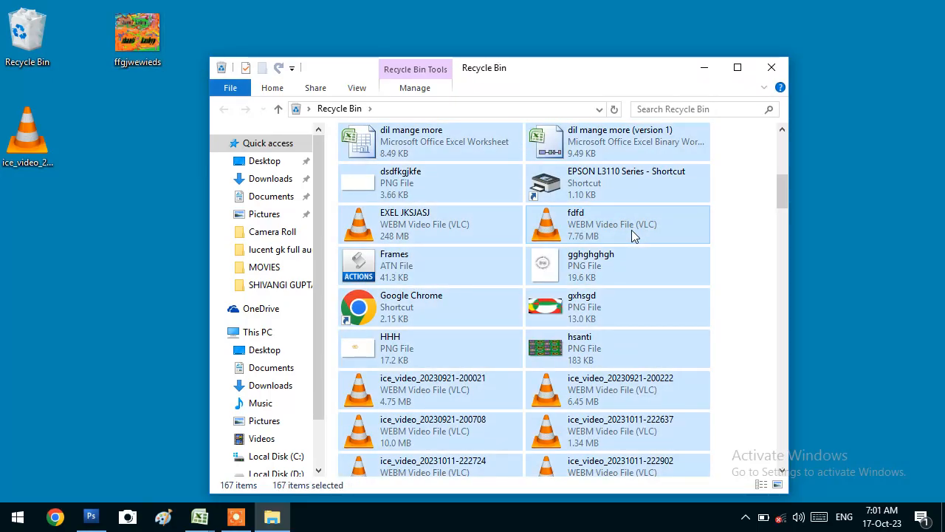
pyautogui.press('Delete')
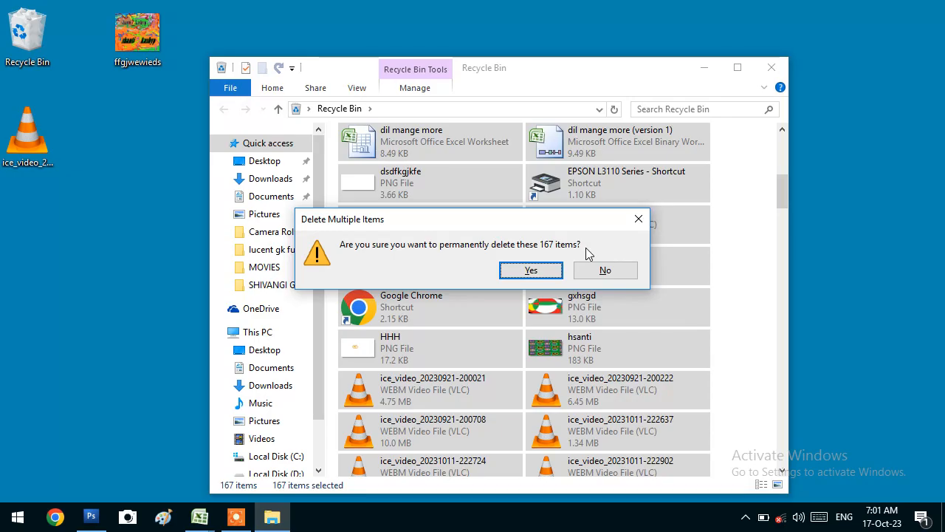
pyautogui.press('Return')
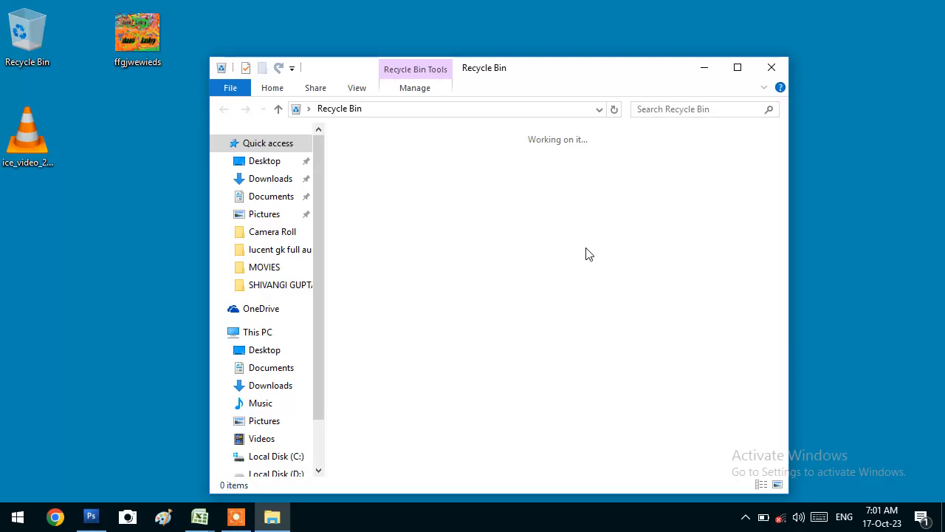
# Delete ffgjwewieds from the desktop, then restore it from the Recycle Bin
pyautogui.click(130, 36)
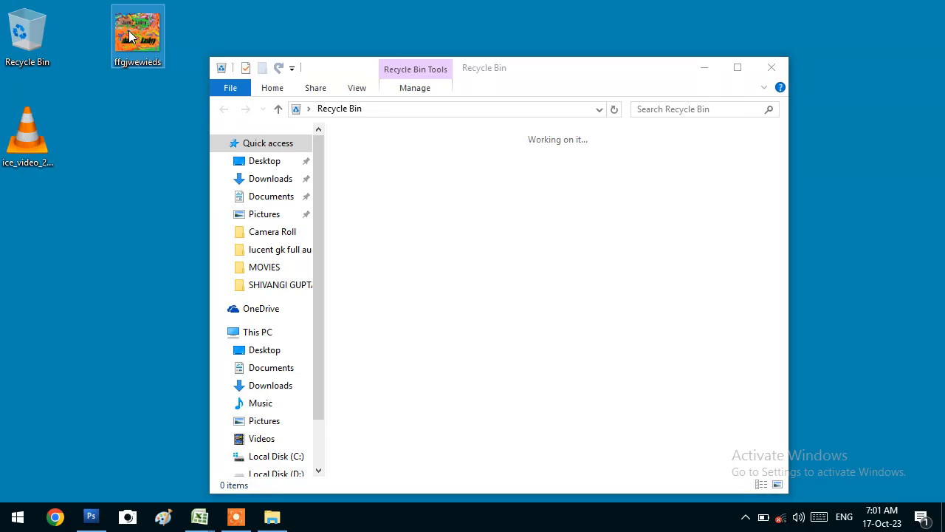
pyautogui.press('Delete')
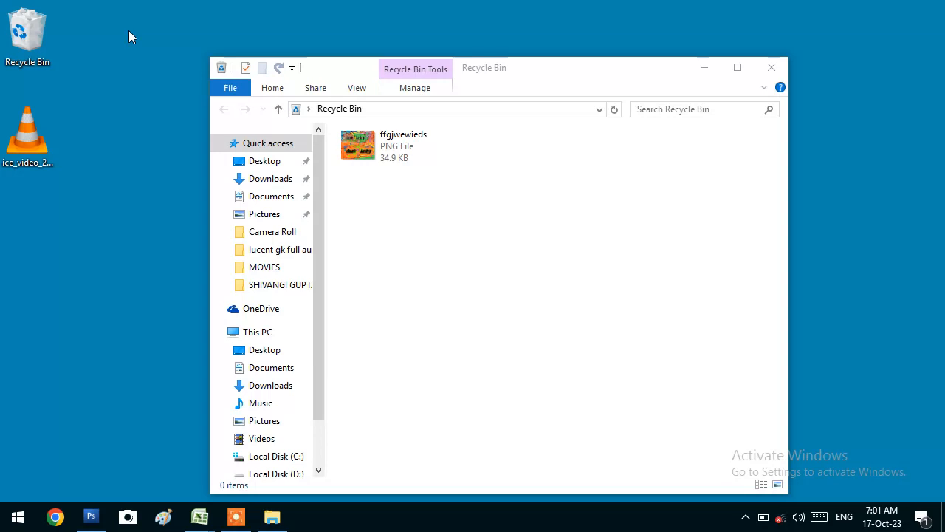
pyautogui.click(449, 240)
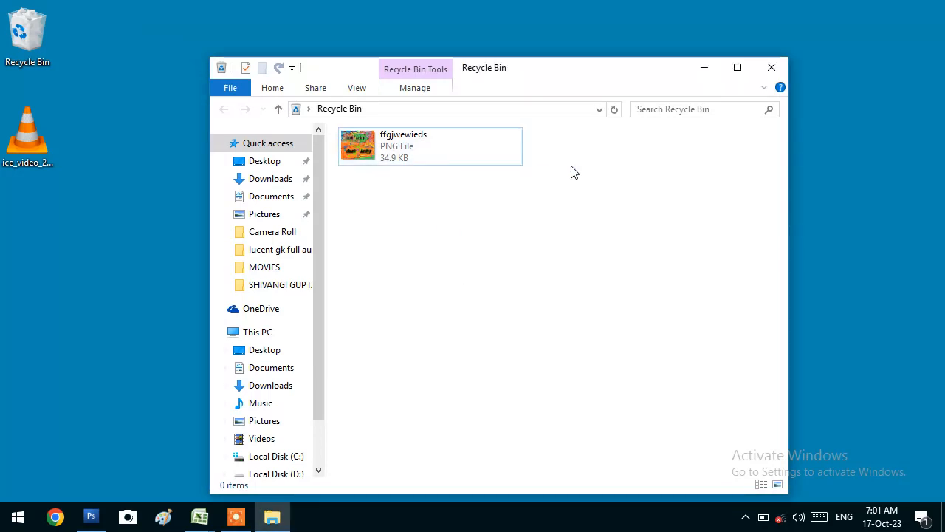
pyautogui.click(421, 133)
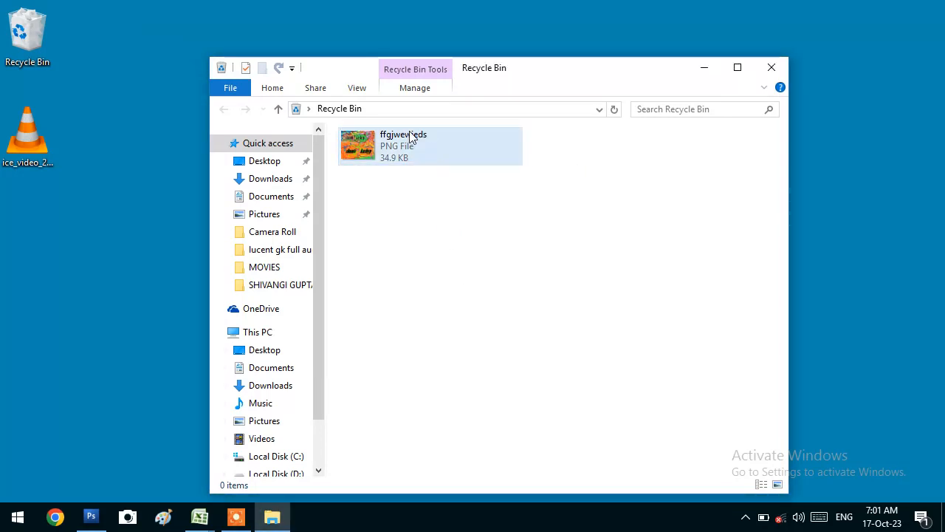
pyautogui.click(423, 224)
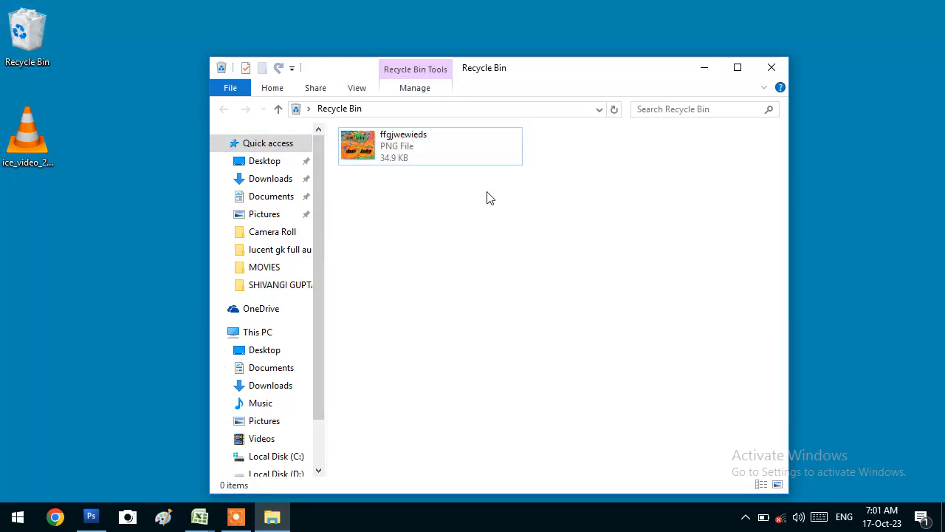
pyautogui.rightClick(472, 152)
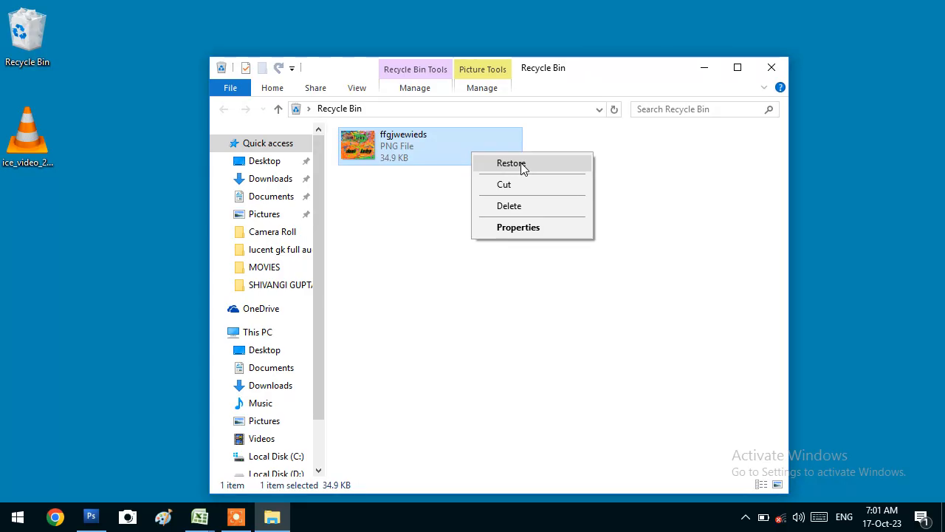
pyautogui.click(523, 163)
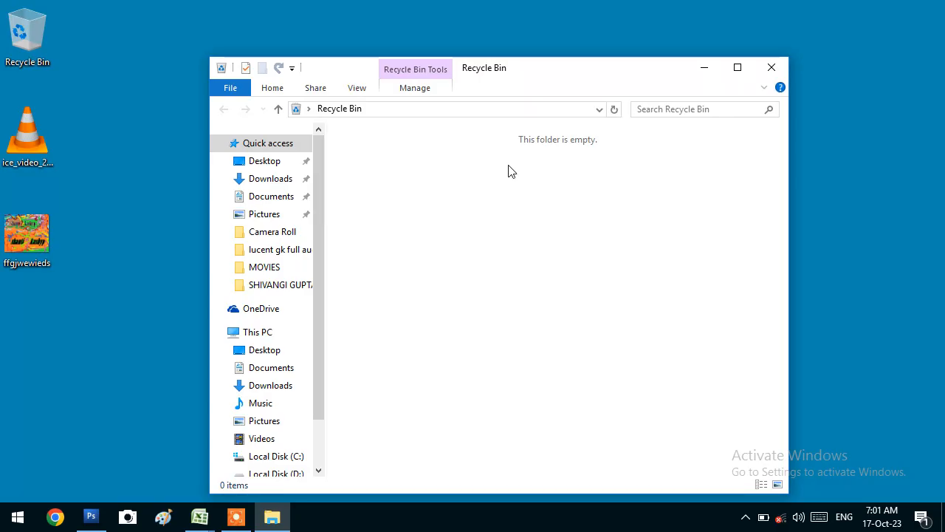
# Permanently delete the restored ffgjwewieds image from the desktop with Shift+Delete, confirming it
pyautogui.click(31, 245)
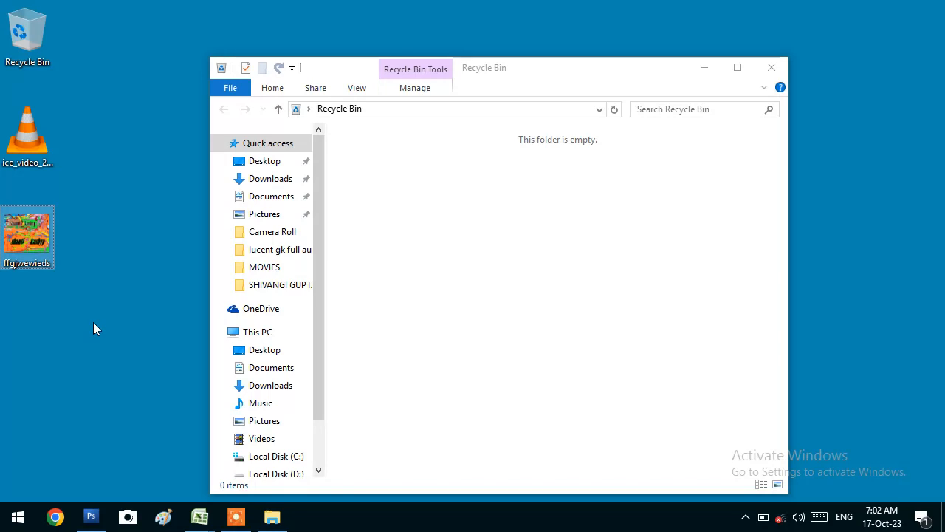
pyautogui.hotkey('shift', 'Delete')
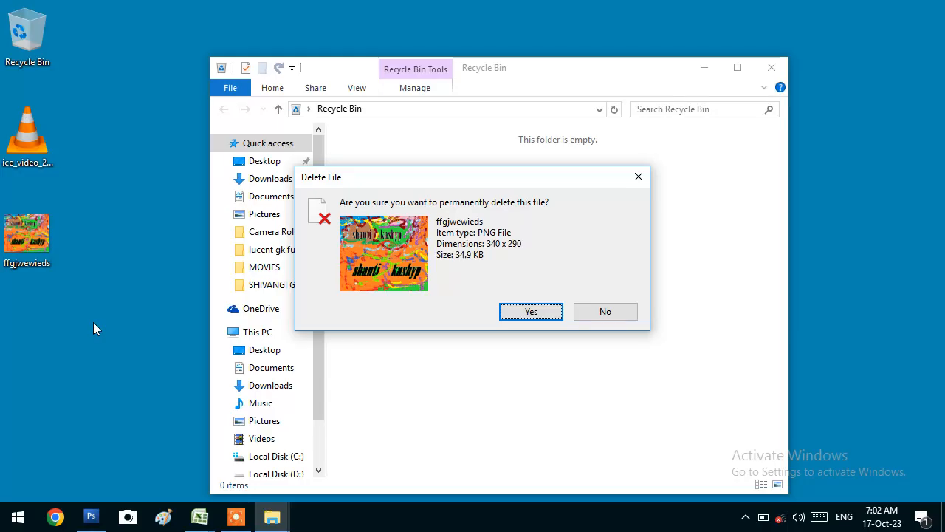
pyautogui.press('Return')
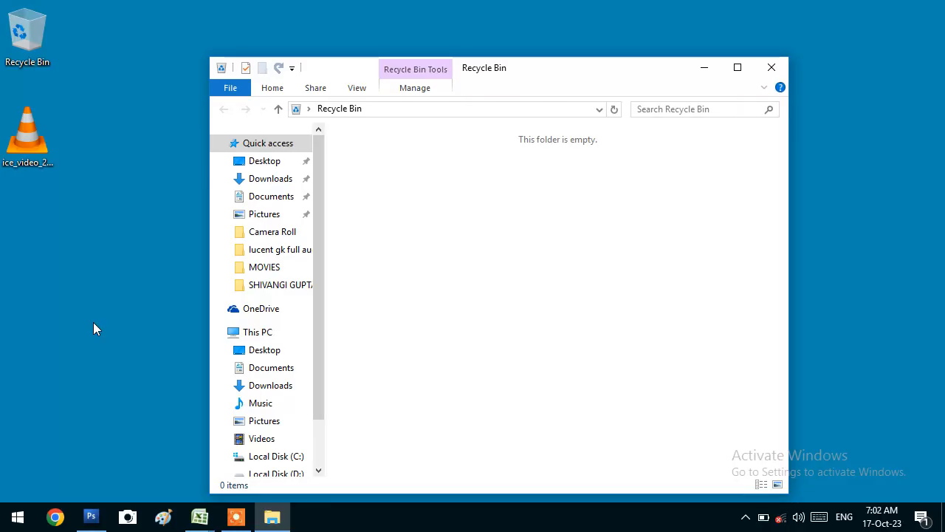
# Close the Recycle Bin, refresh the desktop, and open a new File Explorer with Win+E
pyautogui.click(772, 67)
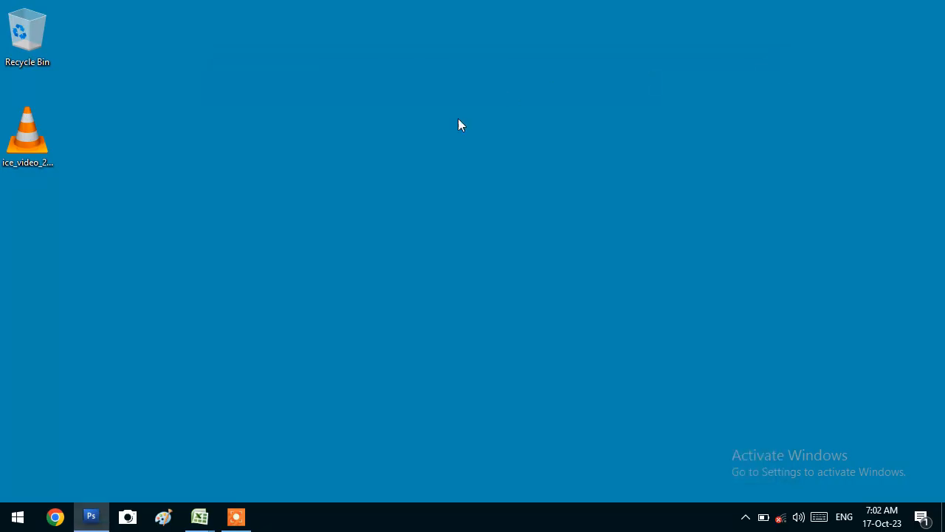
pyautogui.rightClick(247, 43)
pyautogui.click(284, 106)
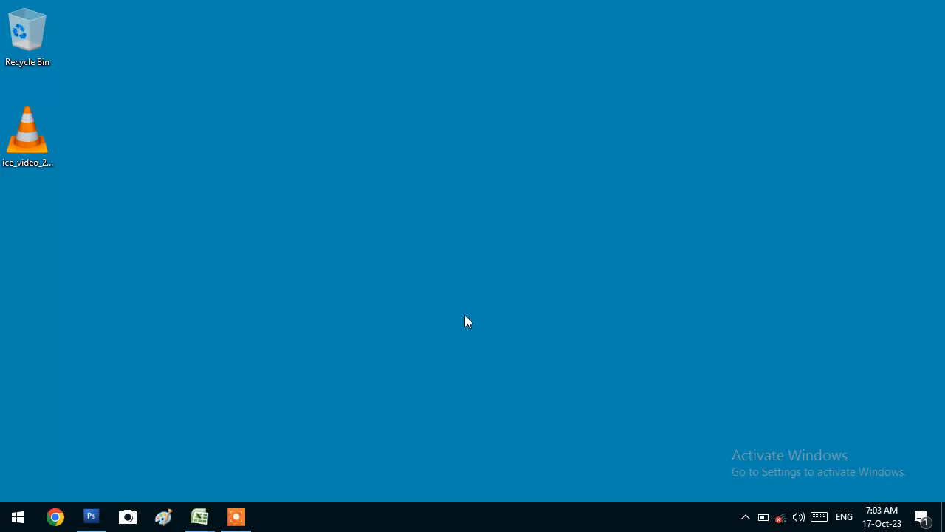
pyautogui.press('super+e')
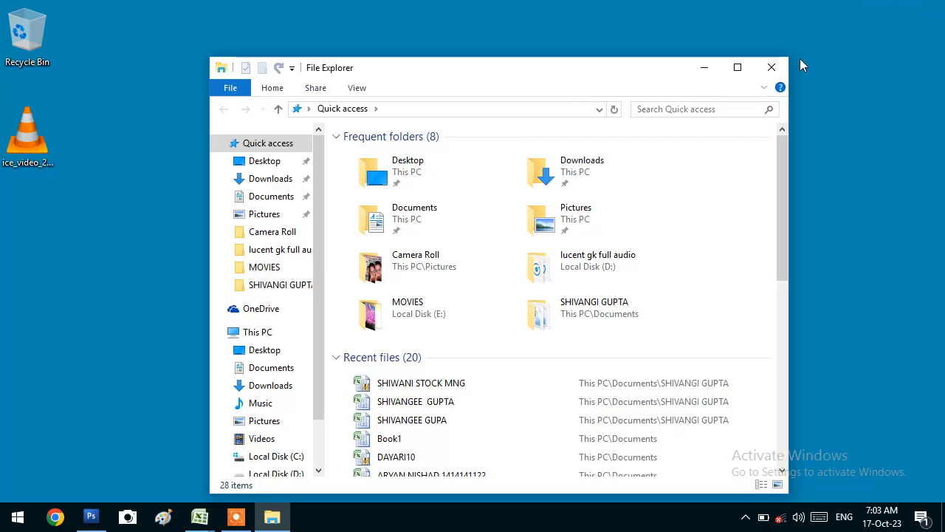
# Close Quick access and open the empty Recycle Bin maximized
pyautogui.click(772, 68)
pyautogui.doubleClick(27, 31)
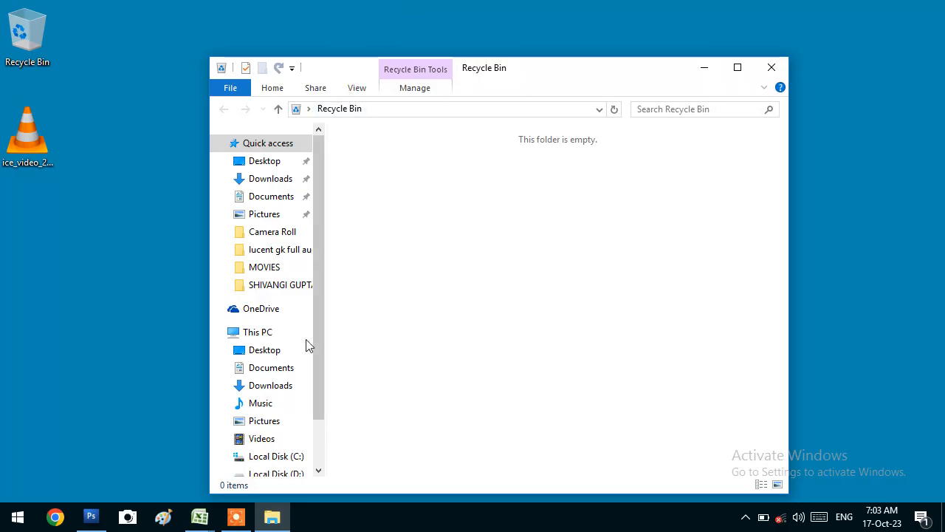
pyautogui.click(738, 67)
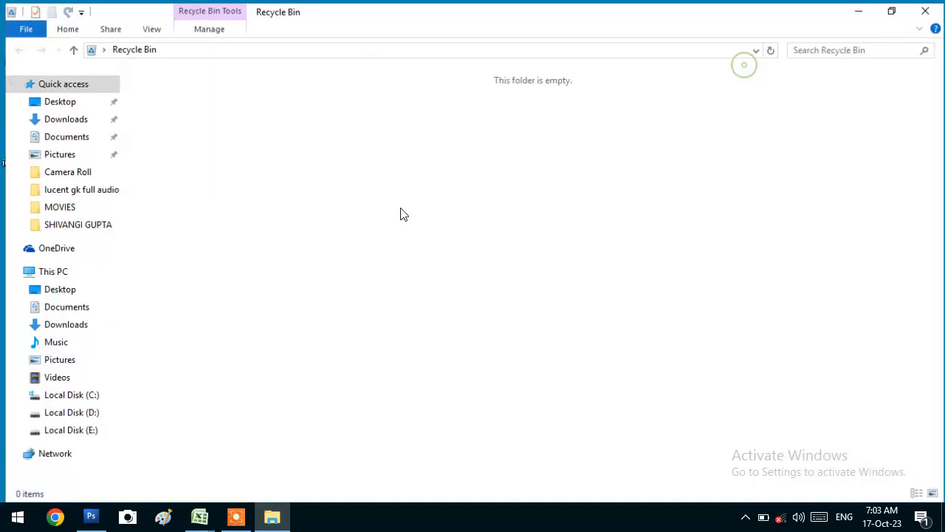
# Show Local Disk (E:) in the first window and Local Disk (D:) in a second window
pyautogui.click(73, 412)
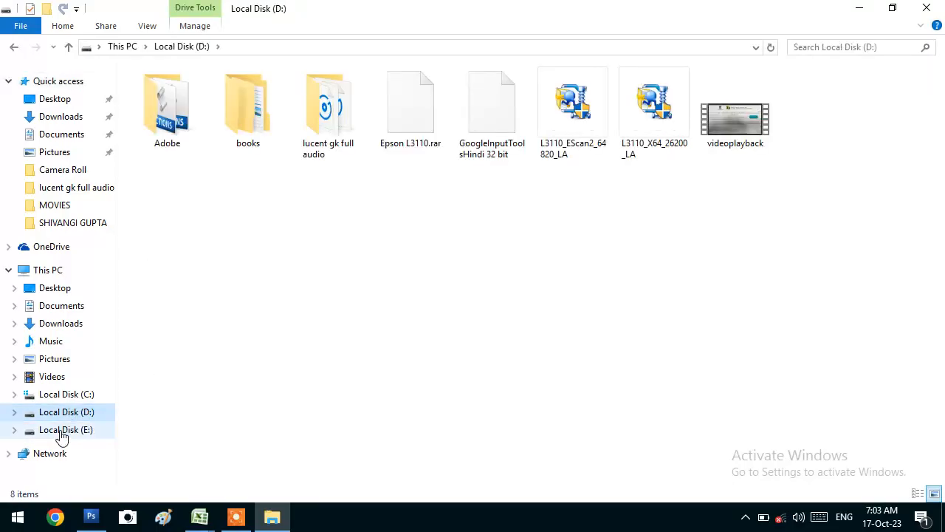
pyautogui.click(63, 430)
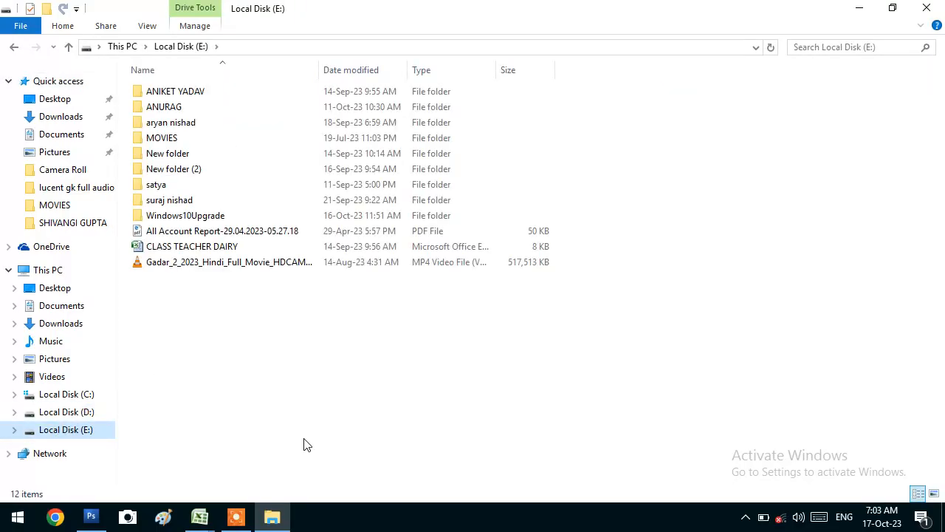
pyautogui.press('super+e')
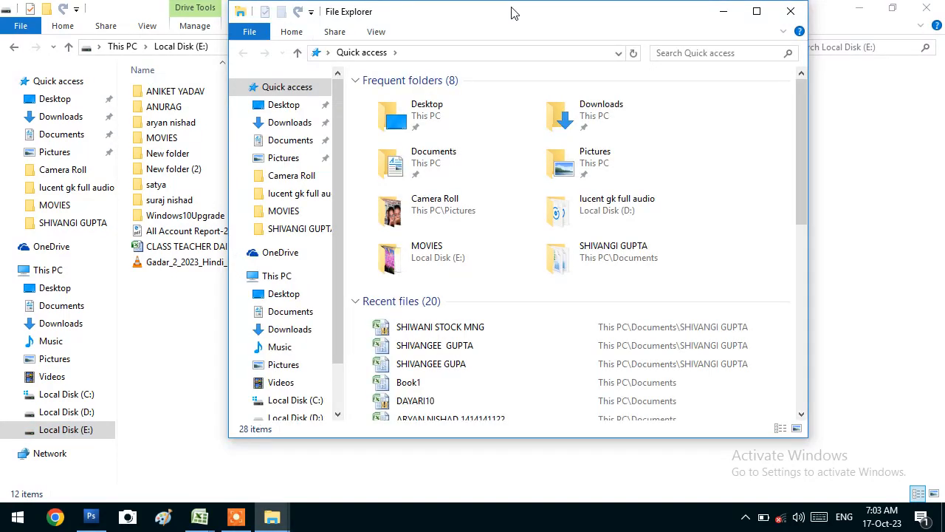
pyautogui.scroll(-2, 338, 99)
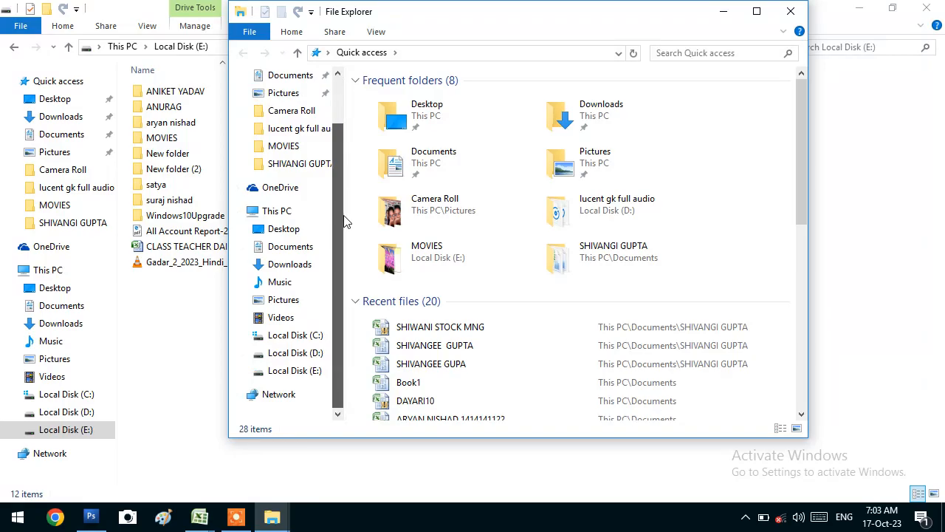
pyautogui.click(312, 356)
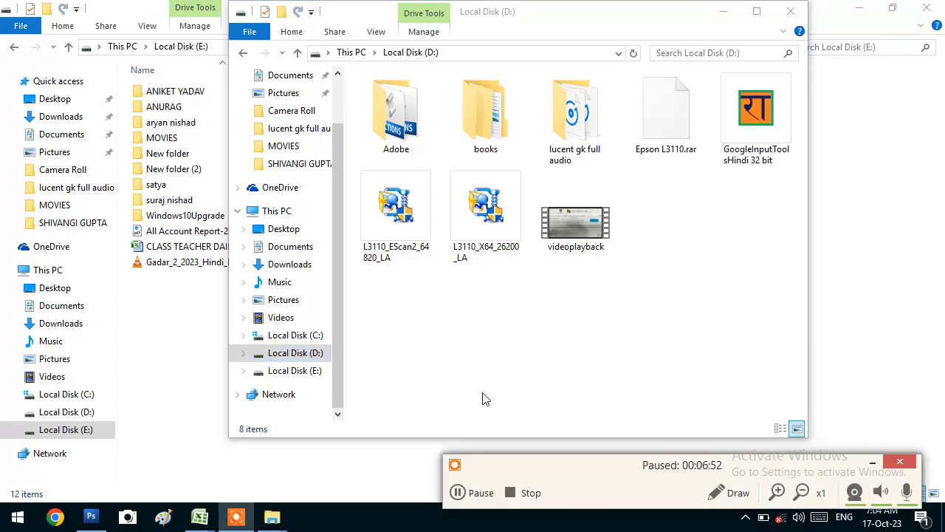
pyautogui.press('F10')
pyautogui.click(876, 464)
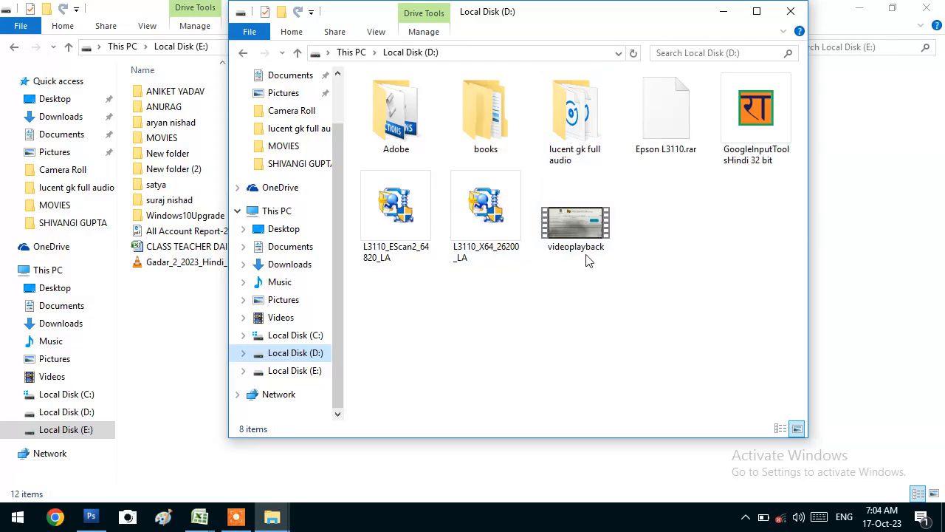
# Add a new folder named 'satya' to Local Disk (D:) from the right-click New > Folder menu
pyautogui.rightClick(518, 314)
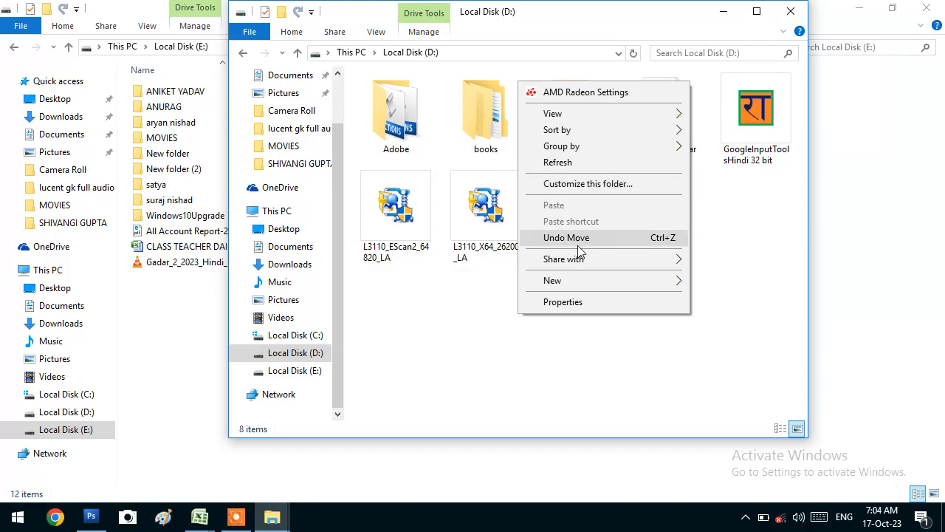
pyautogui.click(449, 327)
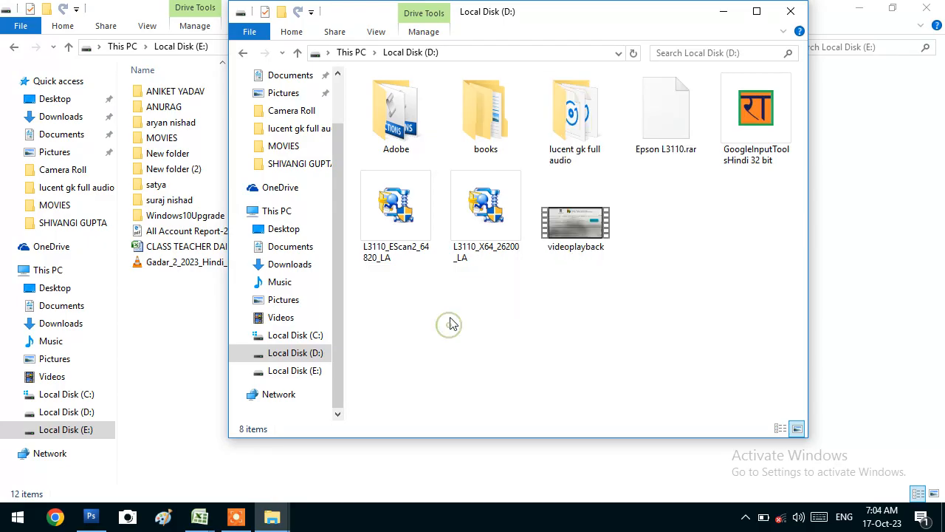
pyautogui.rightClick(450, 317)
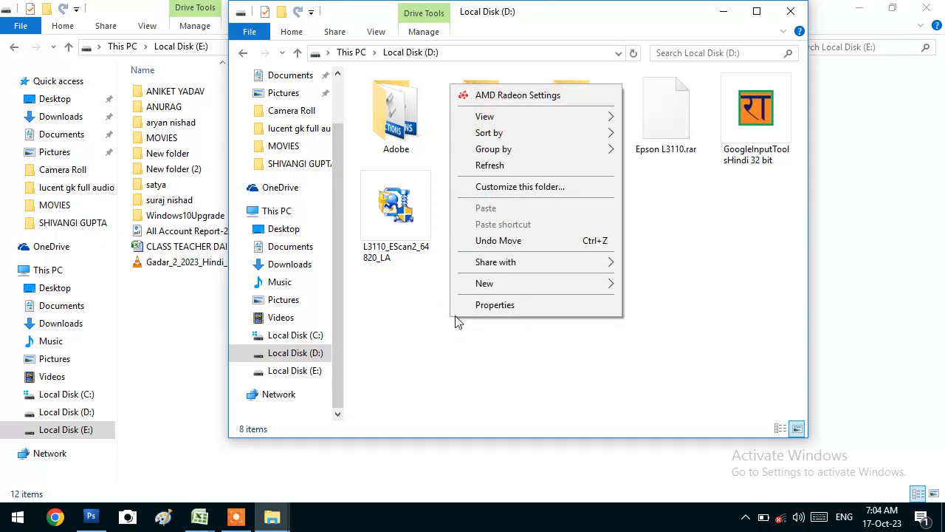
pyautogui.moveTo(499, 287)
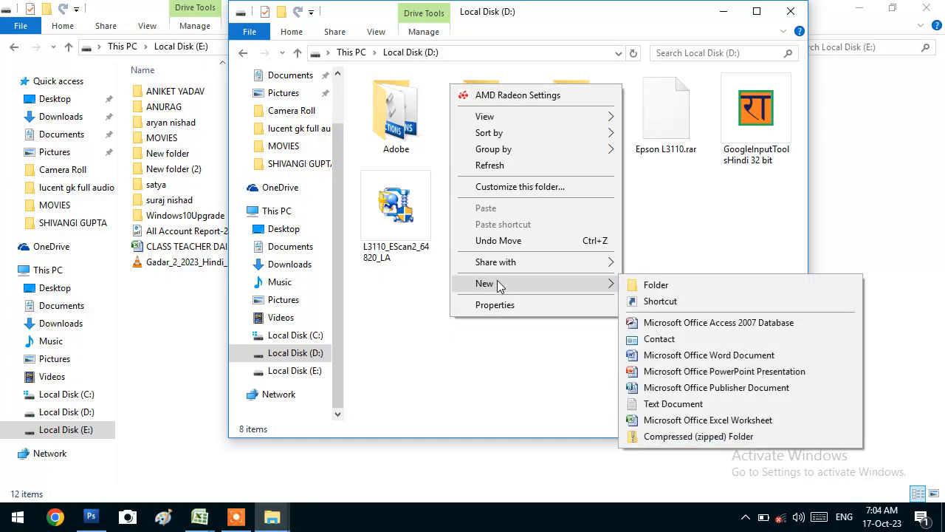
pyautogui.click(655, 285)
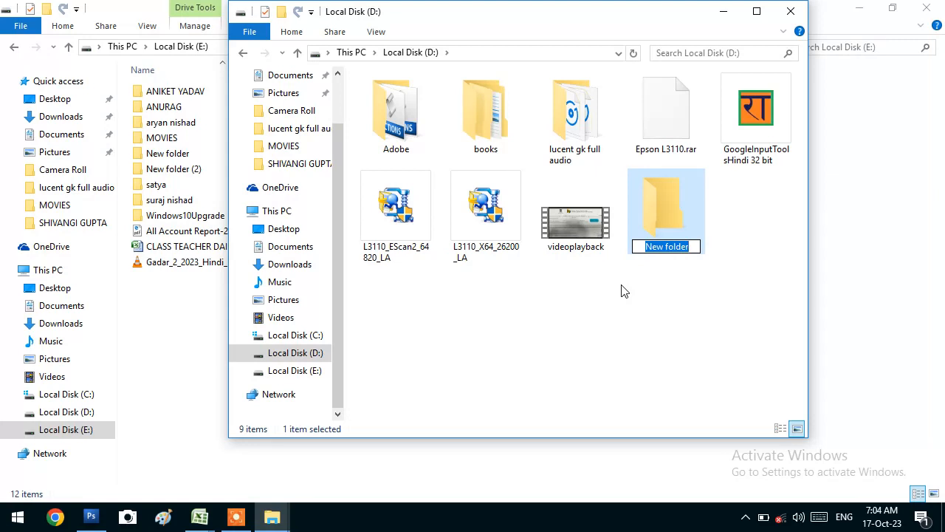
pyautogui.write('satya')
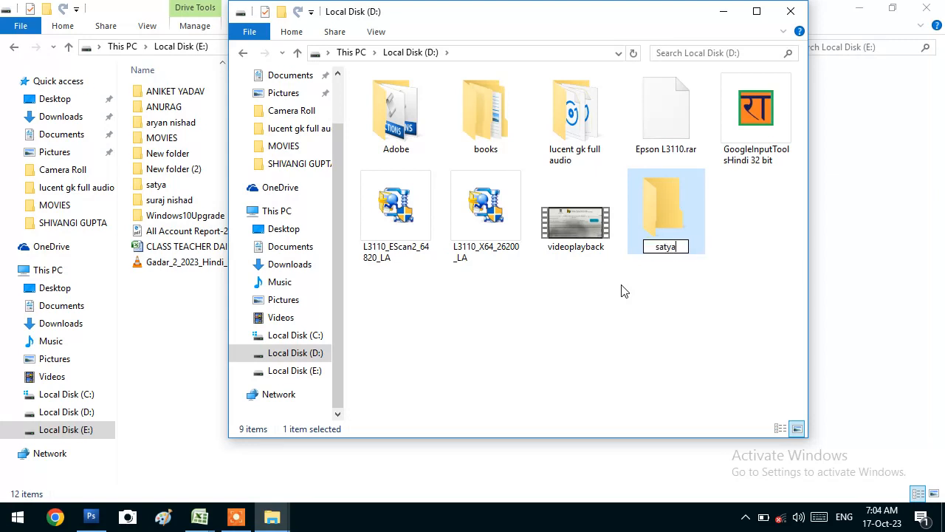
pyautogui.press('Return')
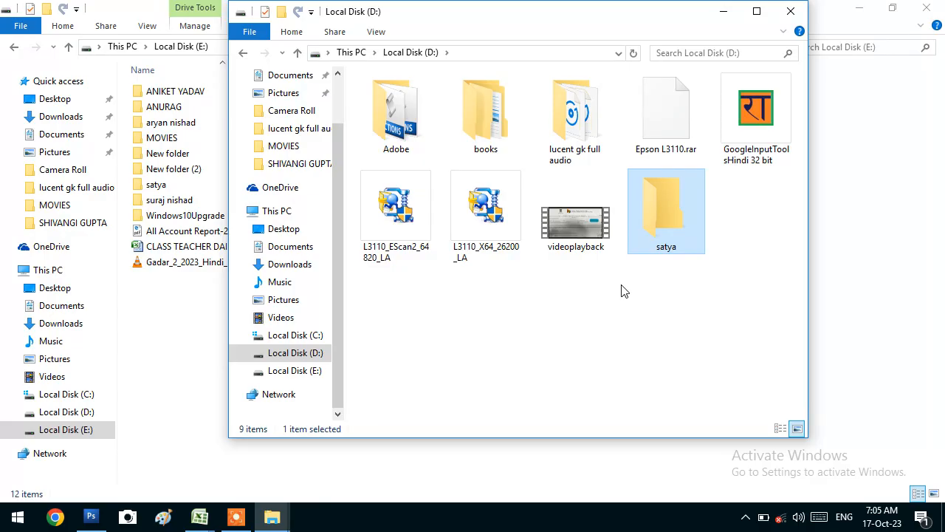
pyautogui.rightClick(689, 196)
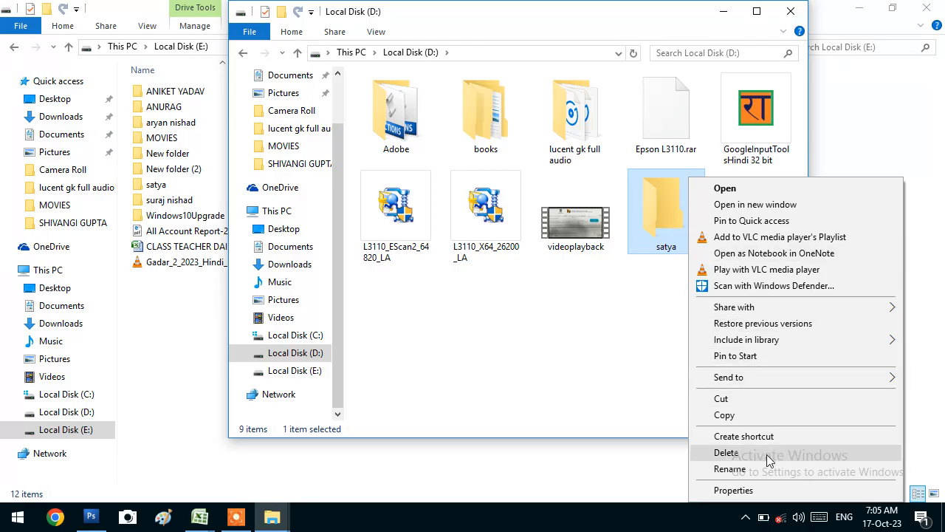
pyautogui.click(750, 470)
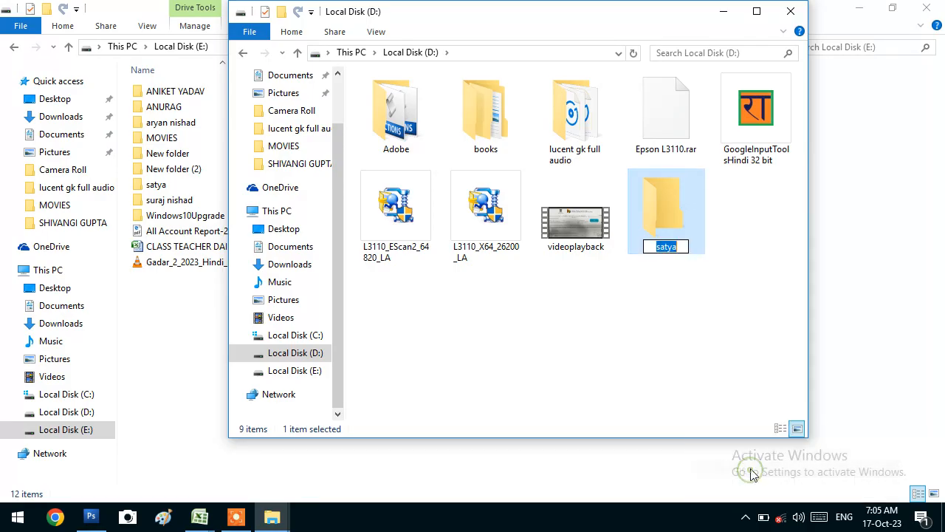
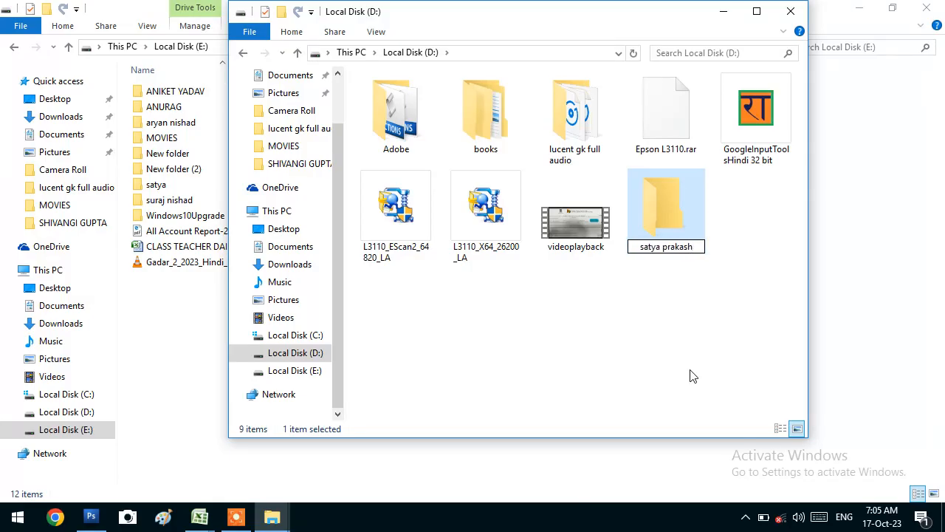
pyautogui.click(688, 371)
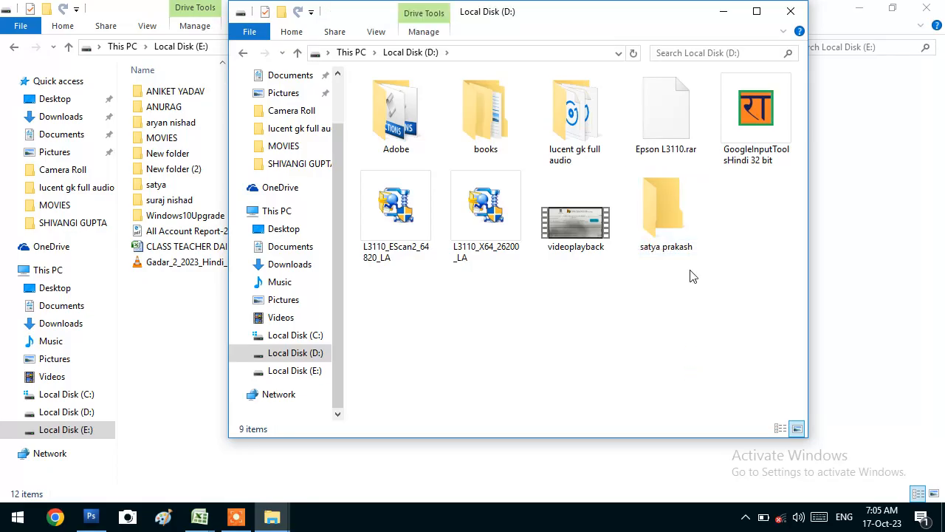
pyautogui.click(659, 183)
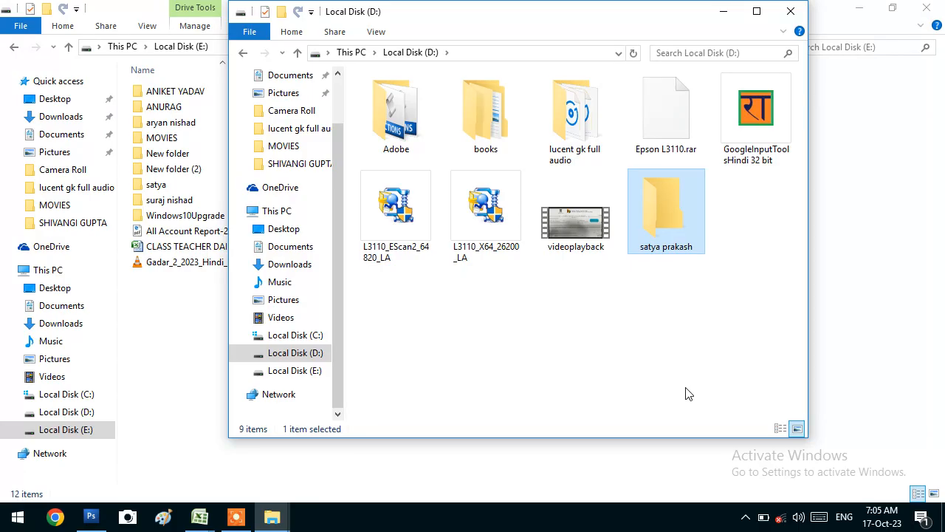
pyautogui.press('F2')
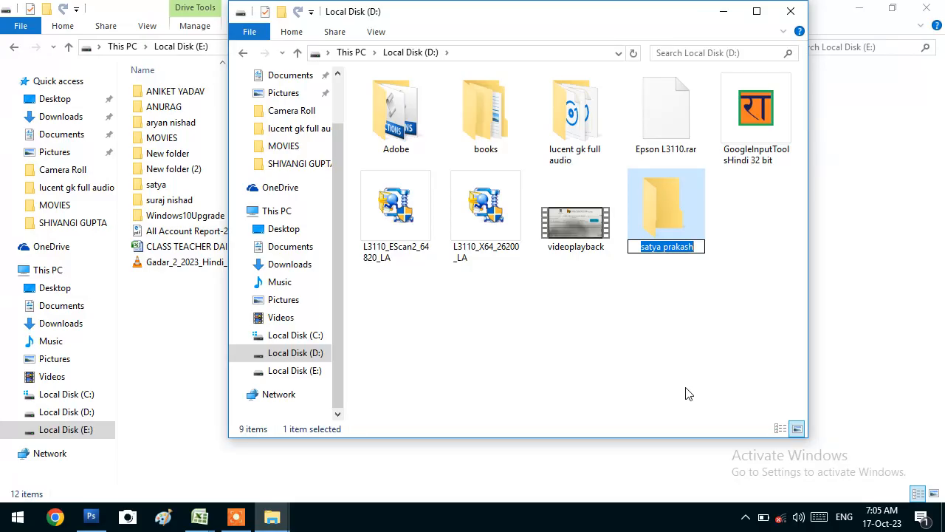
pyautogui.write('satya')
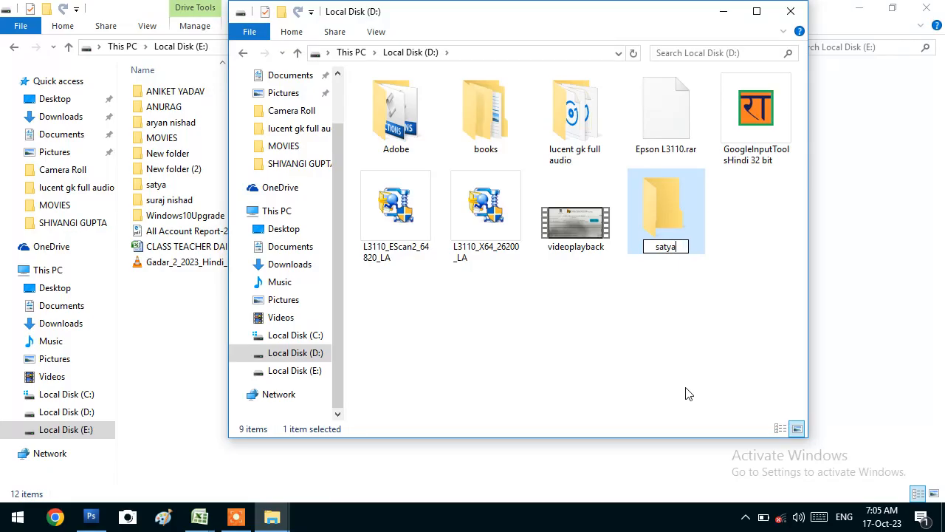
pyautogui.press('Return')
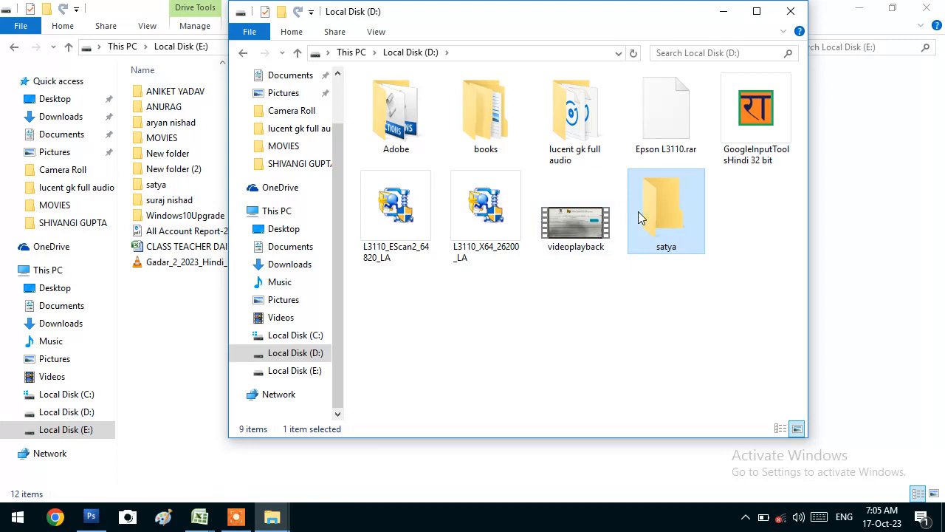
# Open the satya folder and create a subfolder named 'deep' with Ctrl+Shift+N
pyautogui.doubleClick(688, 217)
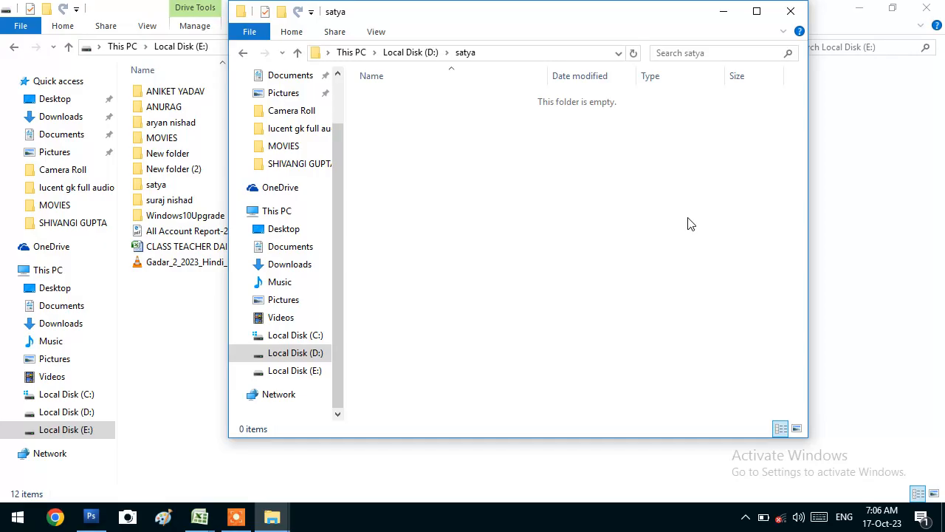
pyautogui.hotkey('ctrl', 'shift', 'n')
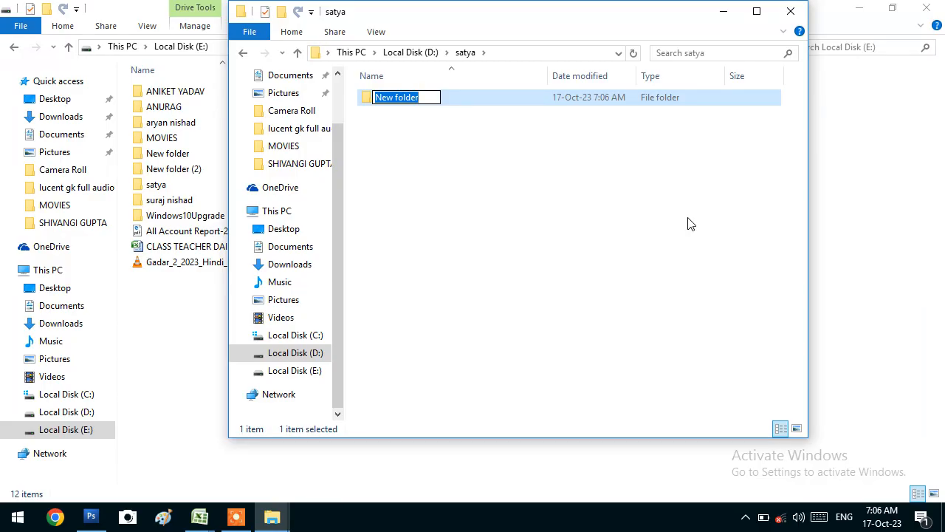
pyautogui.write('deep')
pyautogui.press('Return')
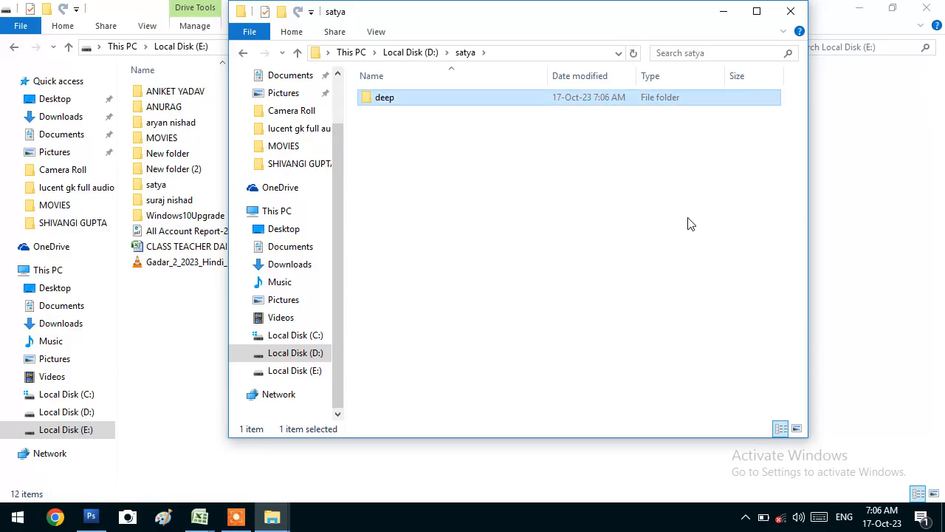
pyautogui.hotkey('ctrl', 'shift', 'n')
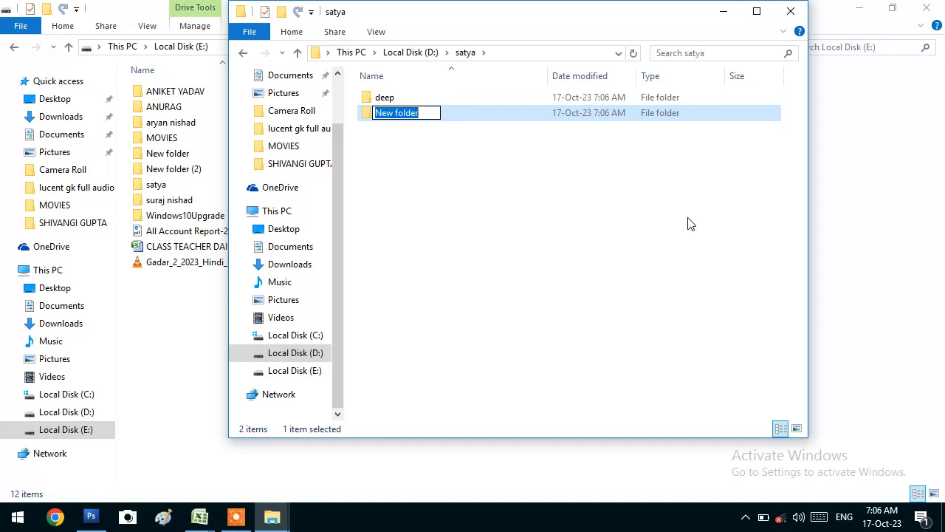
pyautogui.write('geeta')
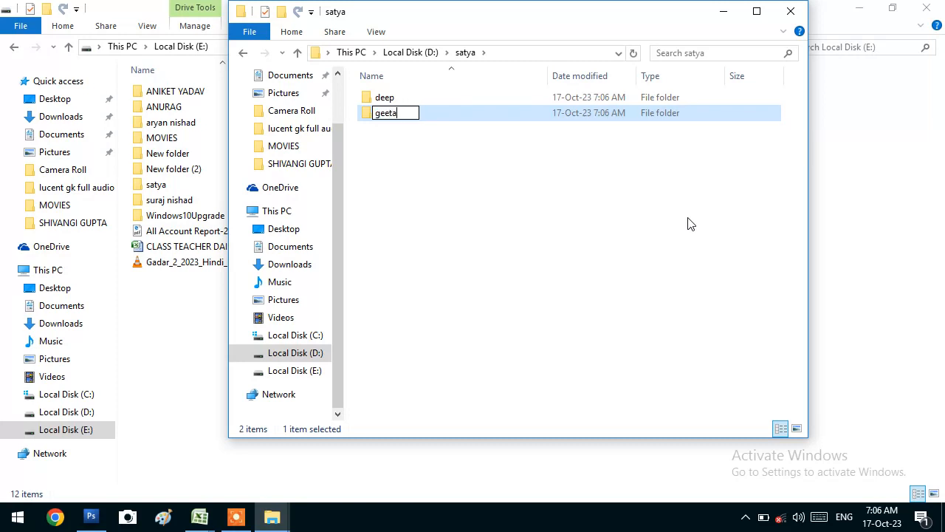
pyautogui.press('Return')
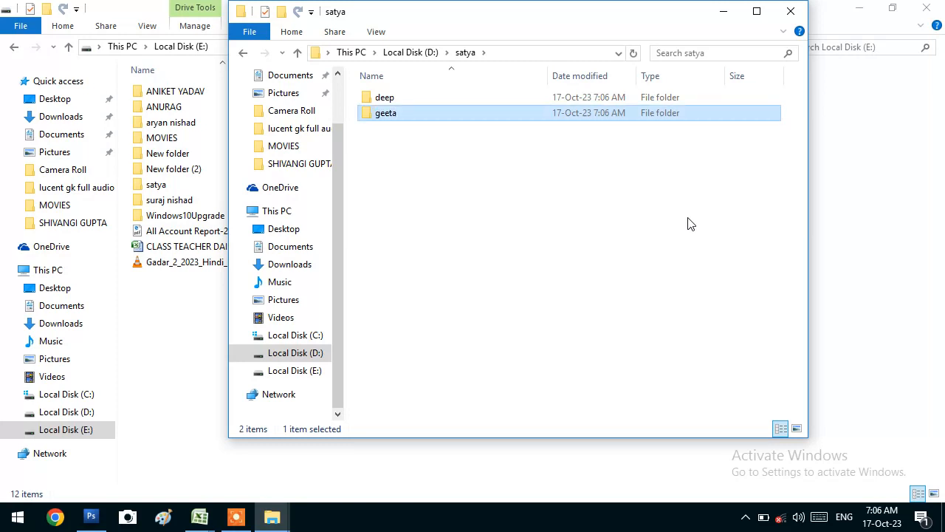
pyautogui.hotkey('ctrl', 'shift', 'n')
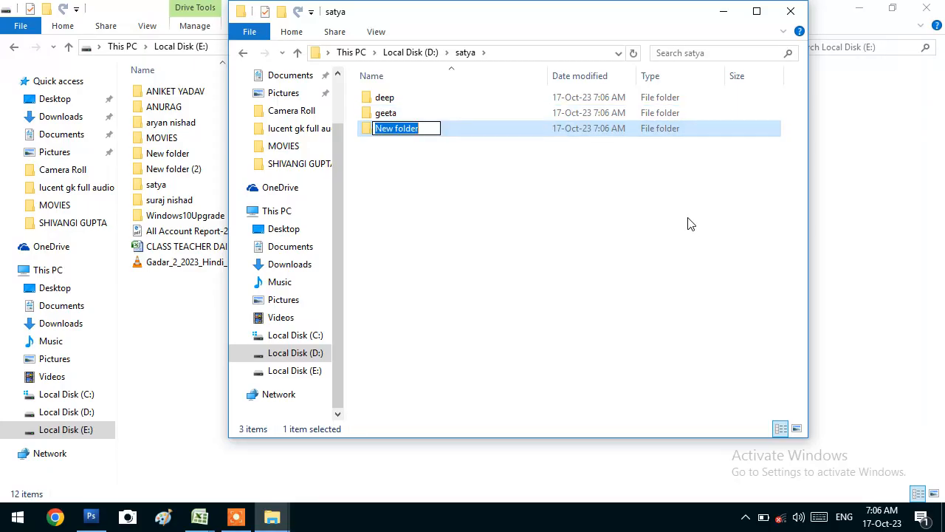
pyautogui.write('raman')
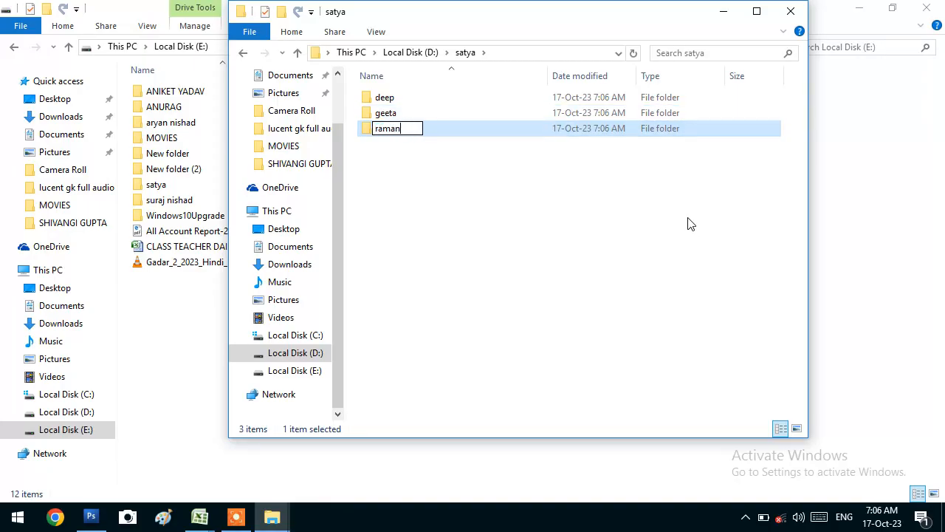
pyautogui.press('BackSpace')
pyautogui.write('yan')
pyautogui.press('Return')
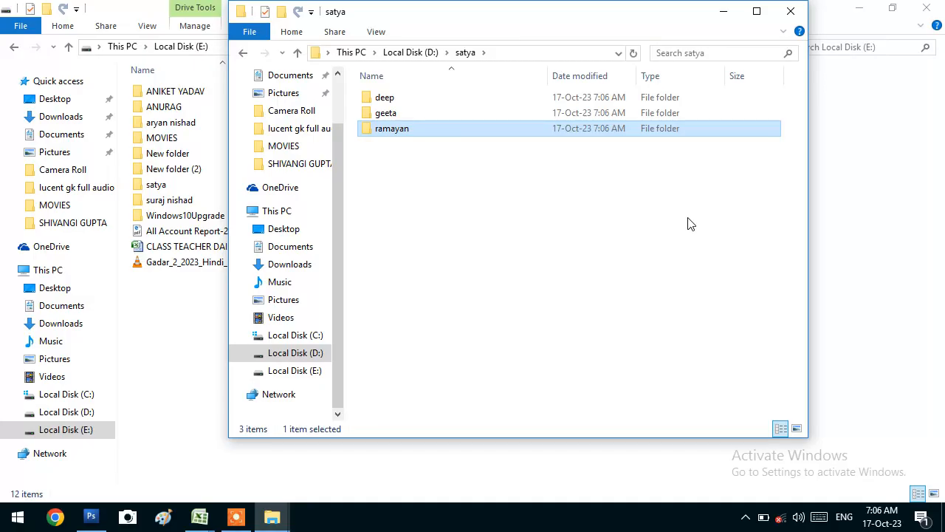
pyautogui.press('F2')
pyautogui.press('End')
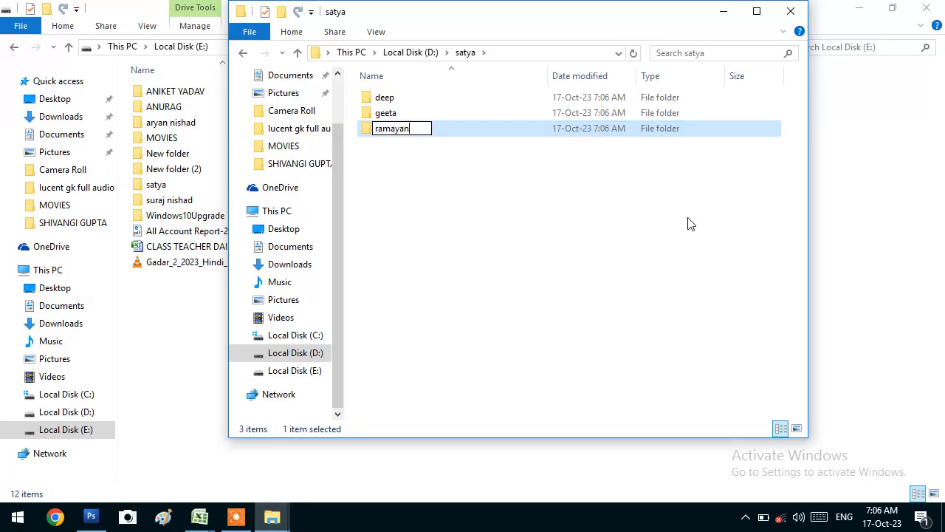
pyautogui.write('rai')
pyautogui.click(384, 114)
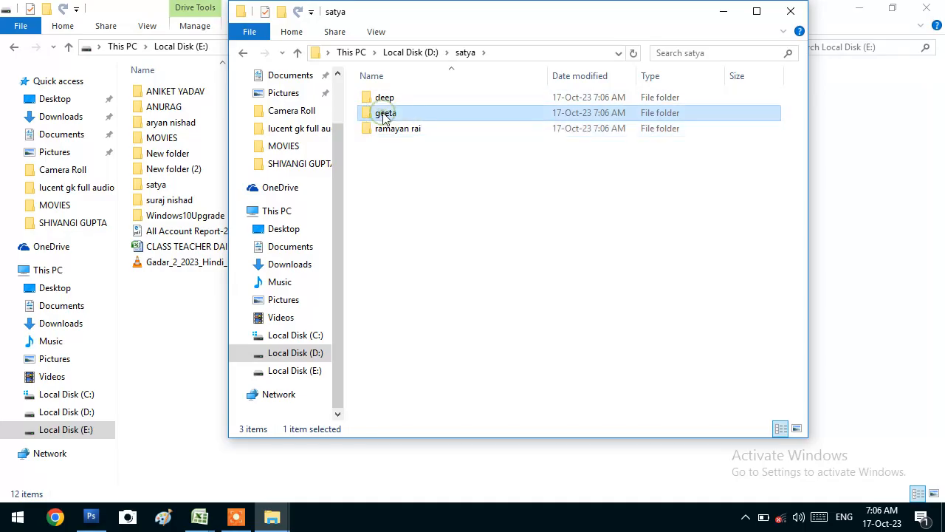
pyautogui.click(383, 114)
pyautogui.press('End')
pyautogui.write('devi')
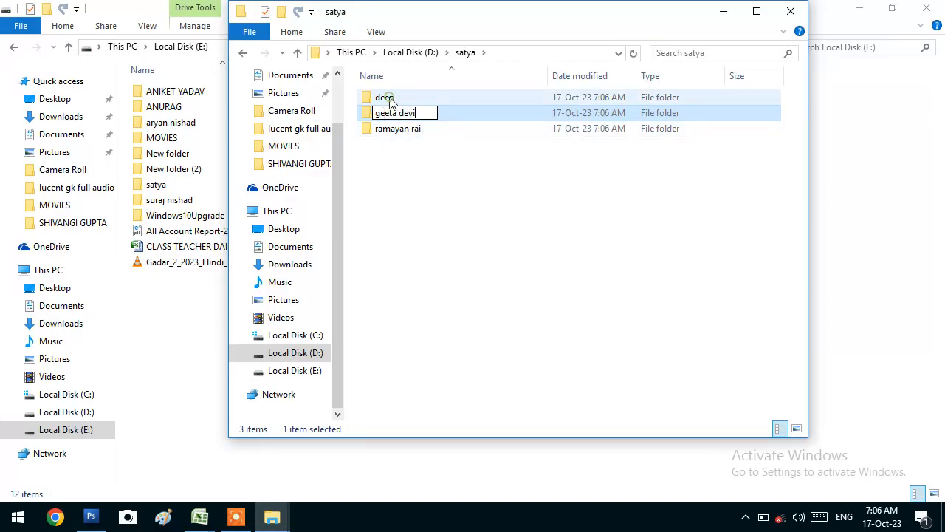
pyautogui.click(389, 102)
pyautogui.click(389, 102)
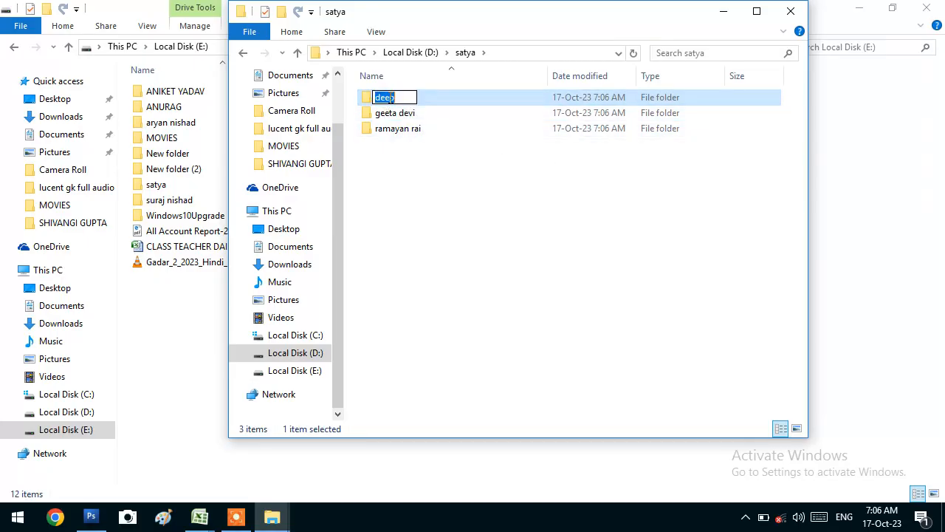
pyautogui.press('Right')
pyautogui.write('singh')
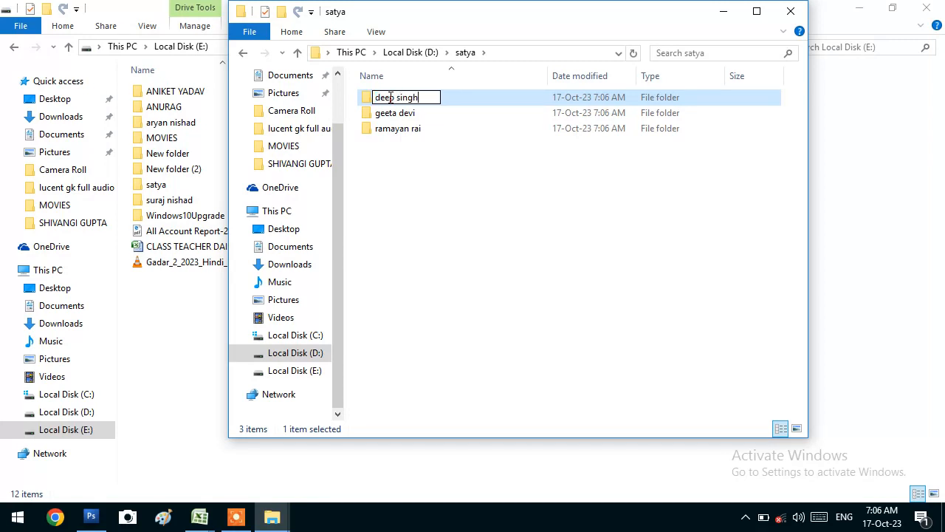
pyautogui.press('Return')
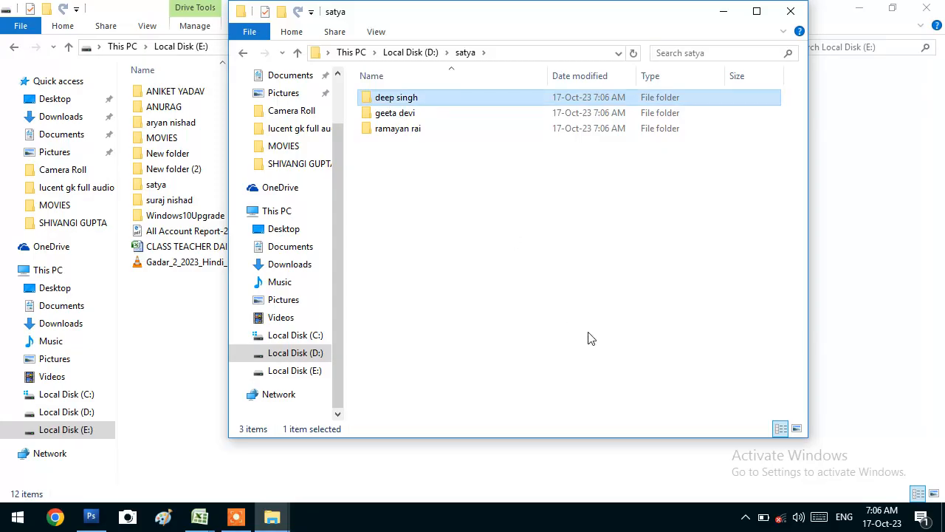
pyautogui.click(589, 339)
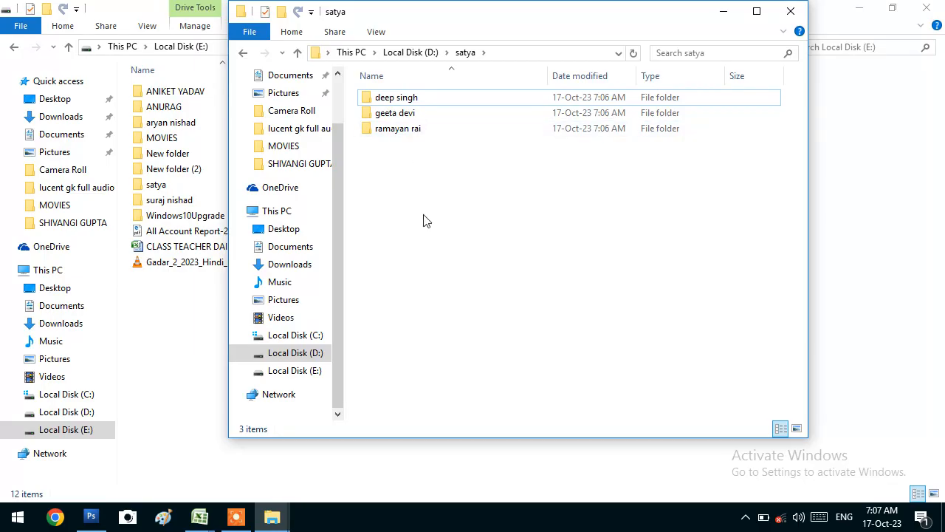
pyautogui.click(791, 12)
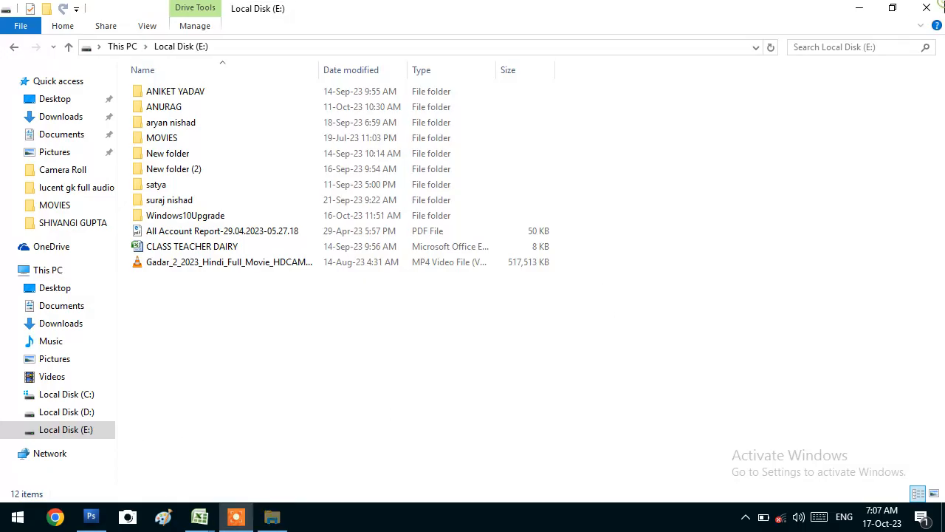
pyautogui.click(927, 8)
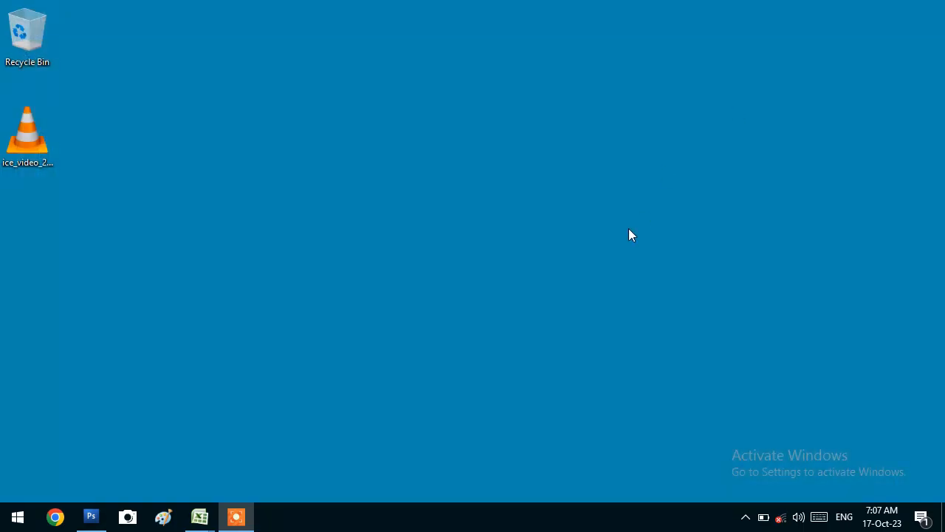
pyautogui.press('super+e')
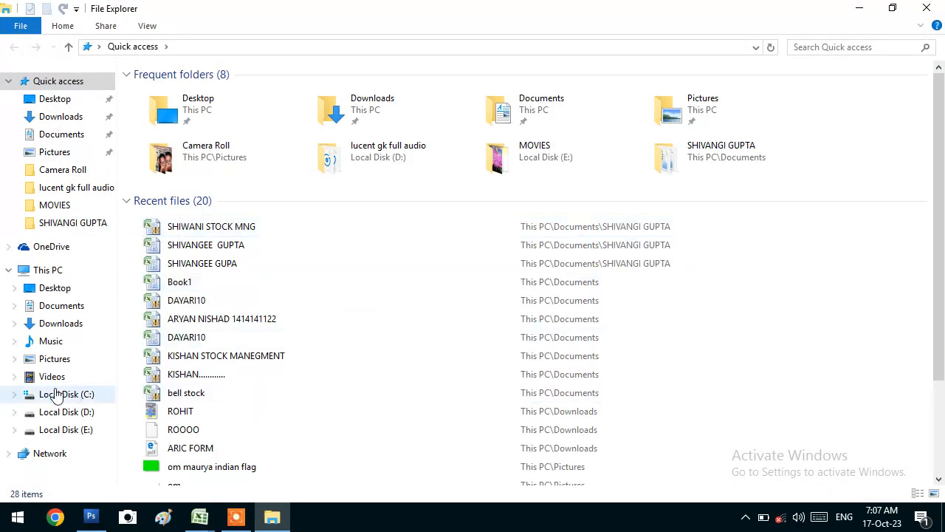
pyautogui.click(70, 429)
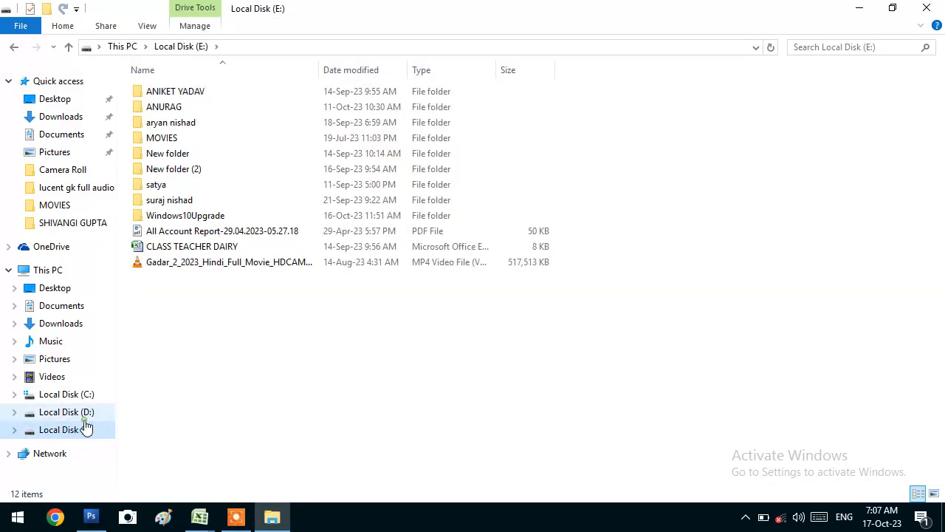
pyautogui.click(81, 412)
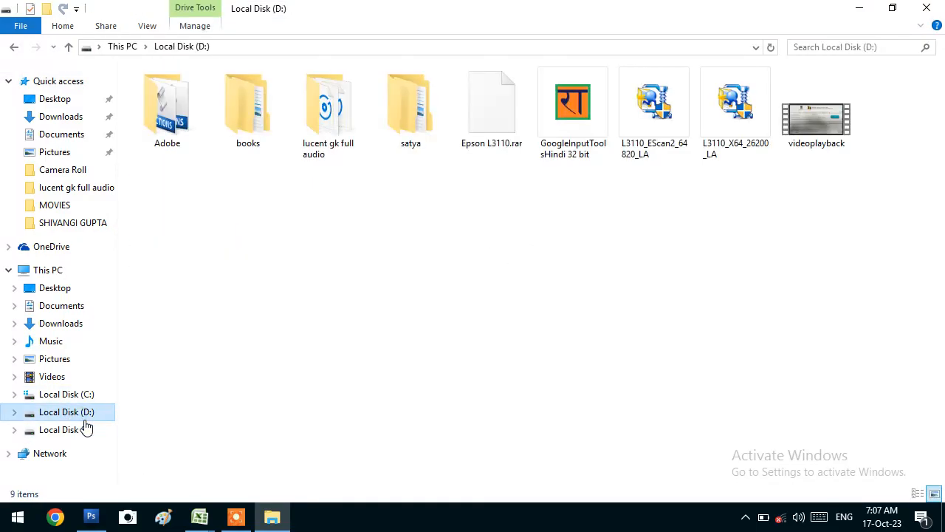
pyautogui.doubleClick(392, 97)
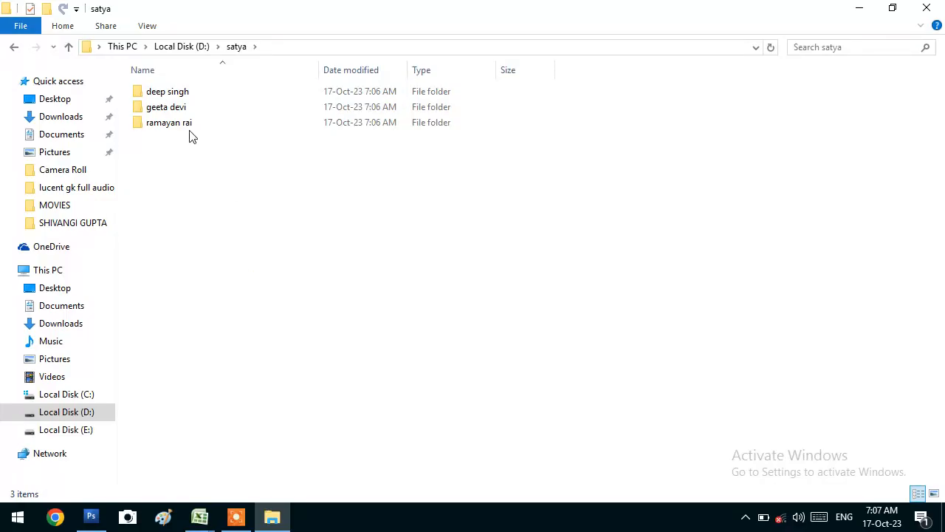
pyautogui.click(179, 108)
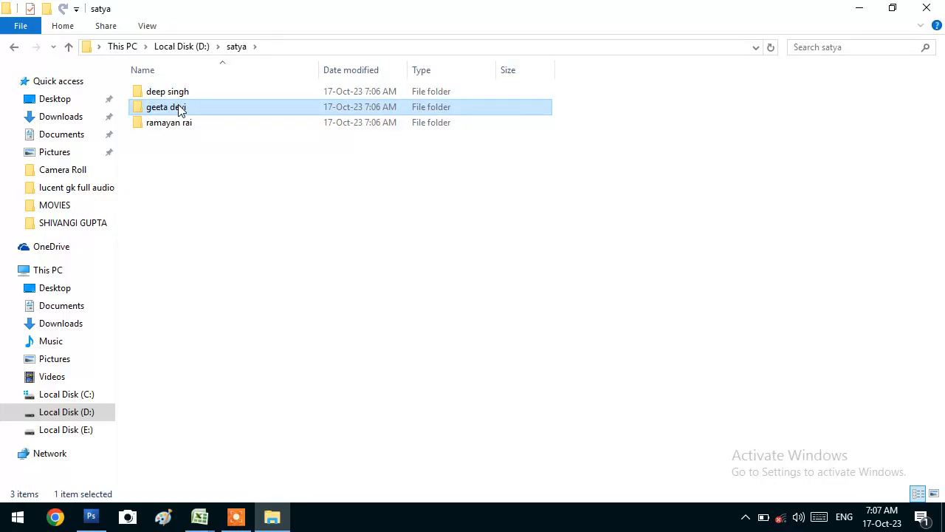
pyautogui.rightClick(178, 109)
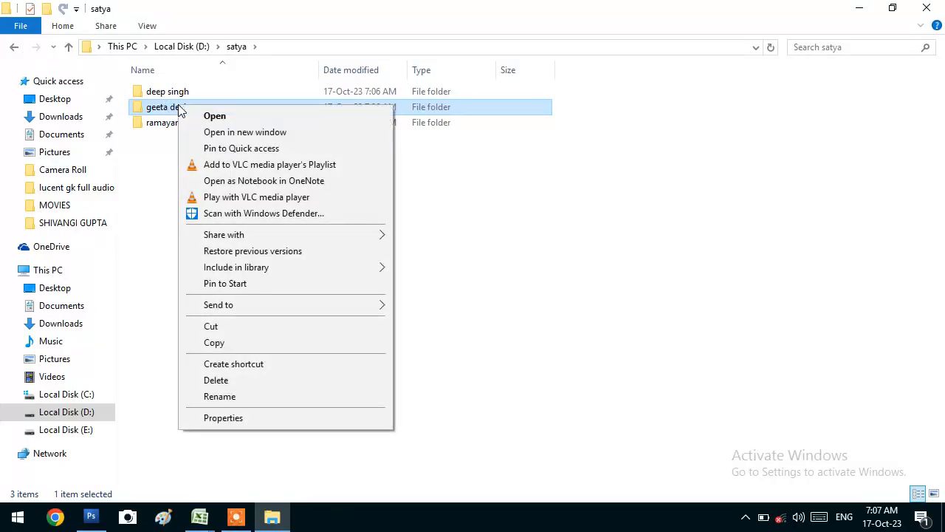
pyautogui.click(225, 379)
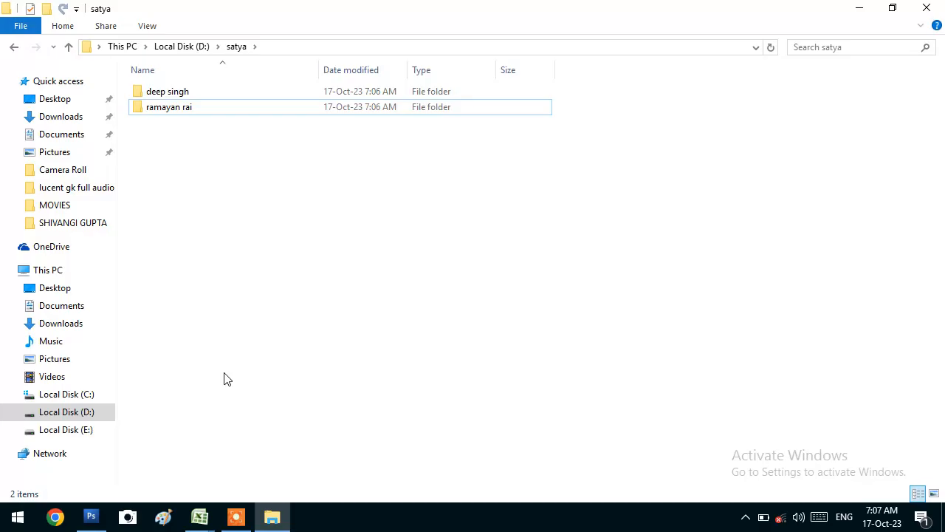
pyautogui.click(168, 94)
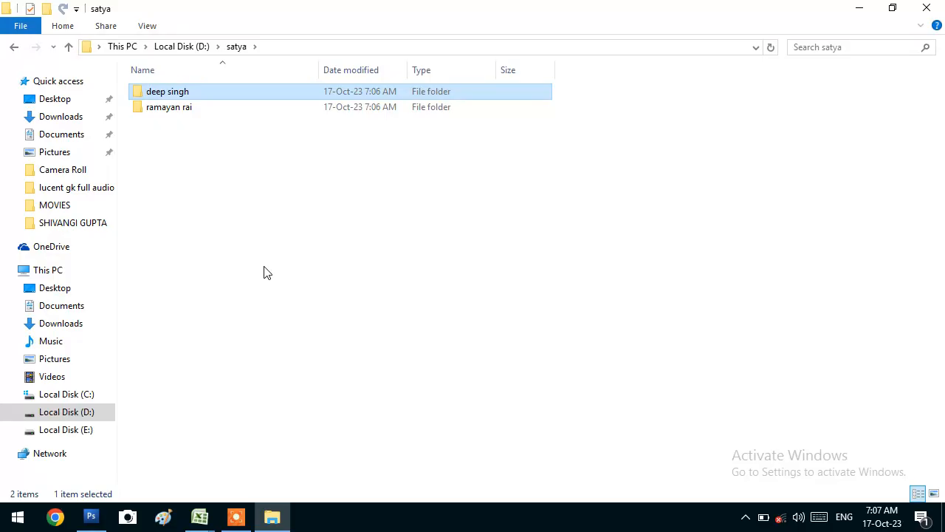
pyautogui.press('Delete')
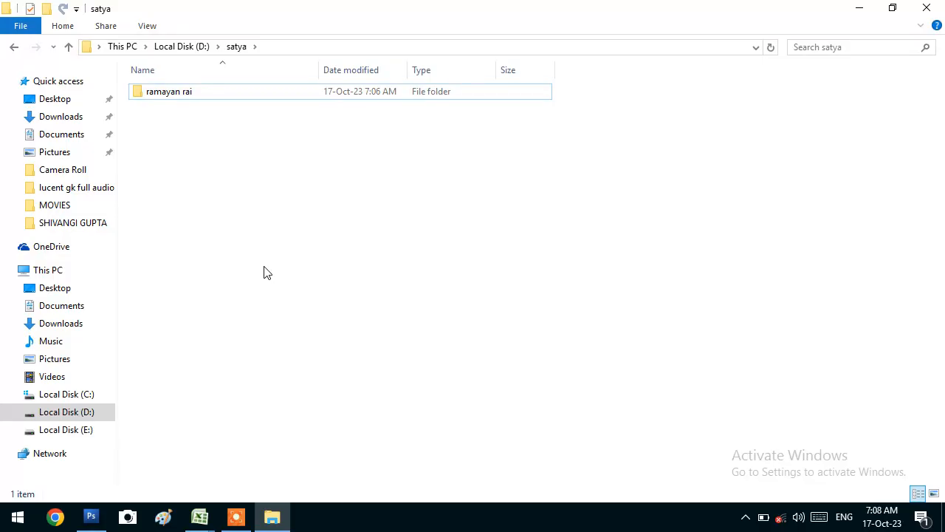
pyautogui.click(214, 91)
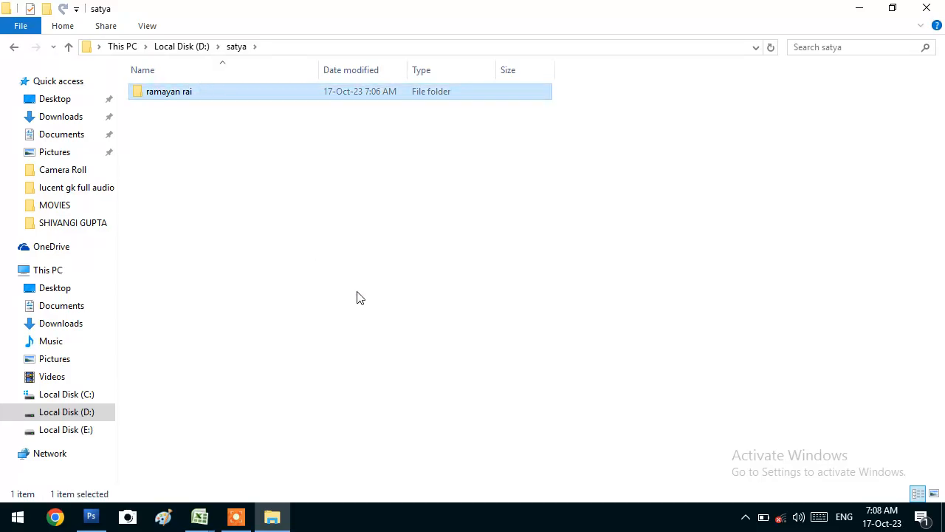
pyautogui.hotkey('shift', 'Delete')
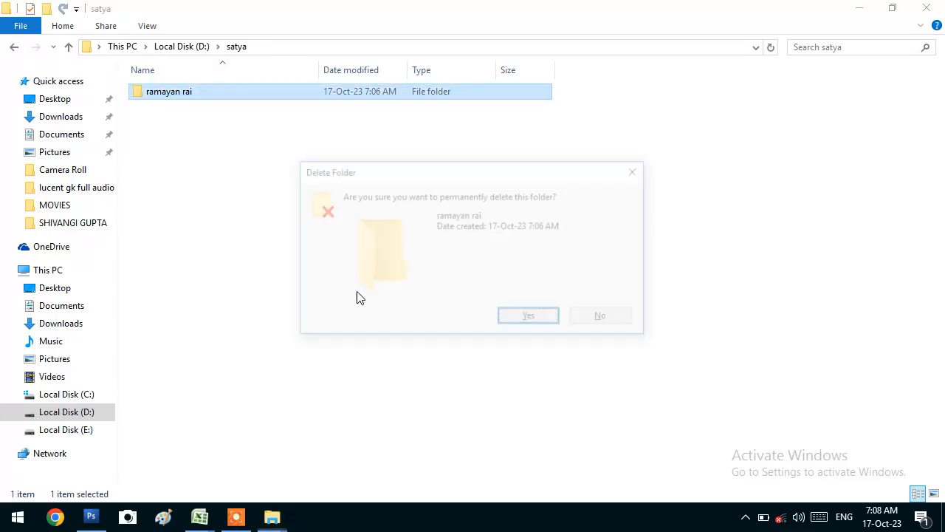
pyautogui.press('Return')
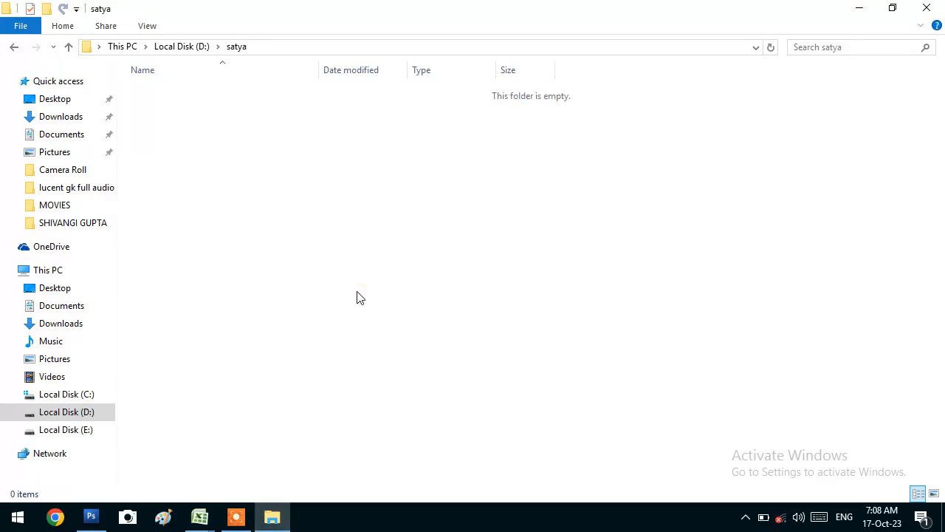
pyautogui.press('super+d')
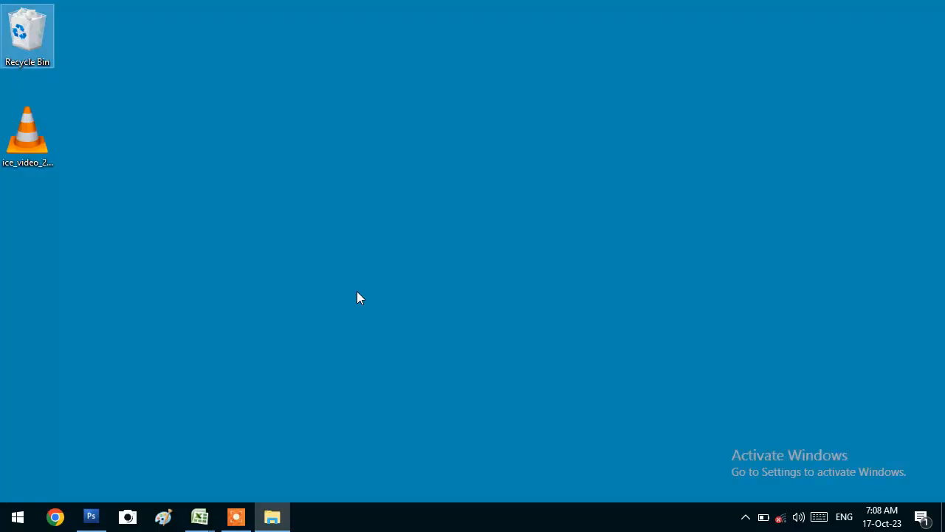
pyautogui.doubleClick(20, 33)
pyautogui.moveTo(475, 160); pyautogui.dragTo(143, 59)
pyautogui.rightClick(155, 67)
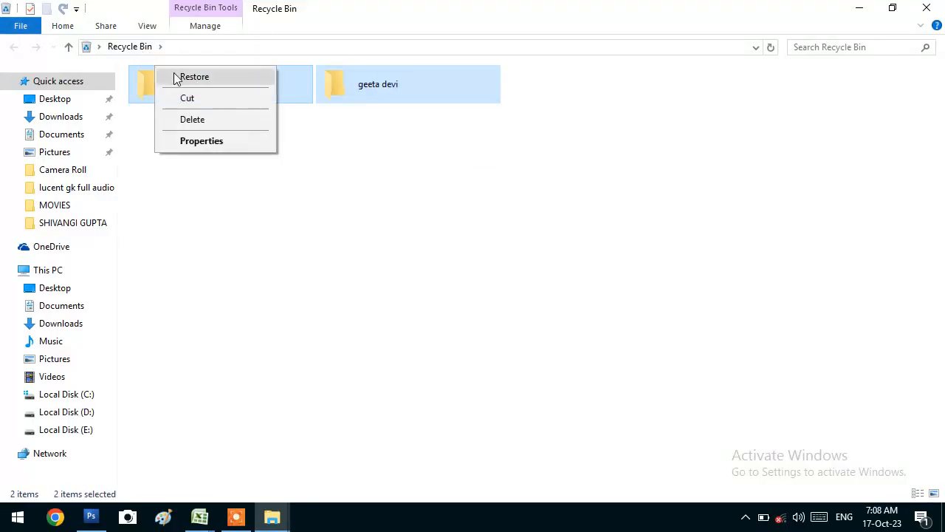
pyautogui.click(177, 77)
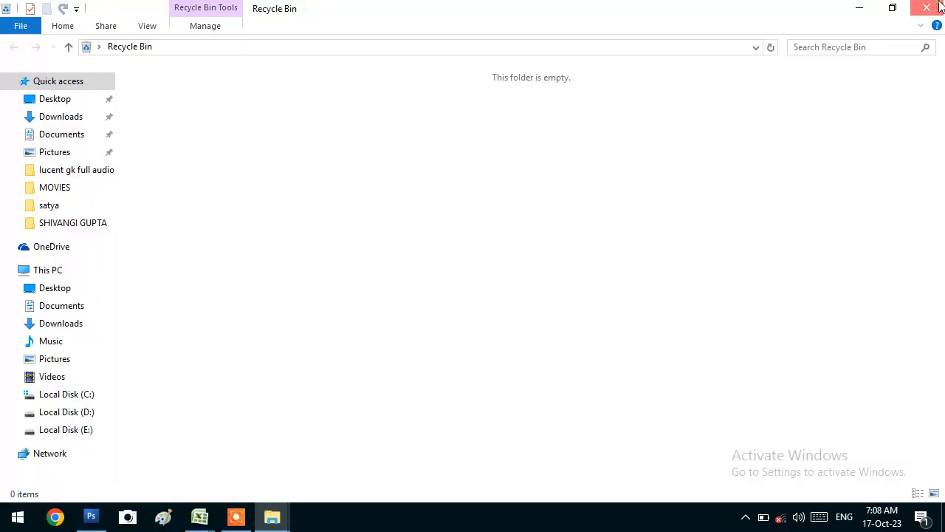
# Close the Recycle Bin, check the restored folders in satya, then close that window
pyautogui.click(927, 8)
pyautogui.click(273, 517)
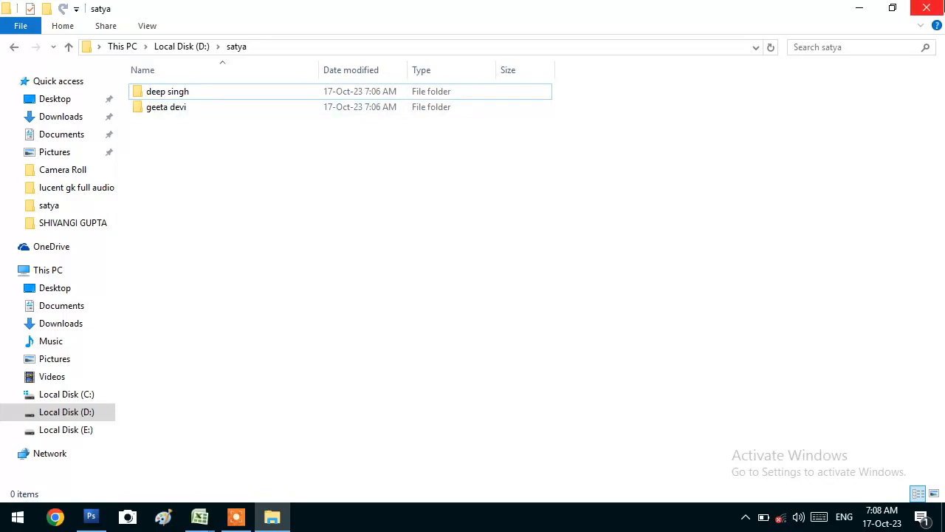
pyautogui.click(926, 7)
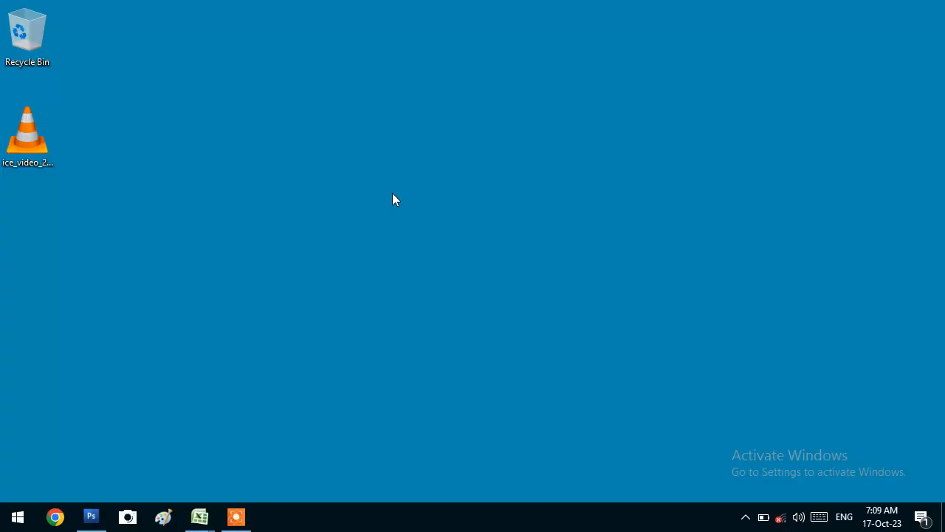
# Refresh the desktop twice, then create a desktop folder named 'deep'
pyautogui.rightClick(172, 181)
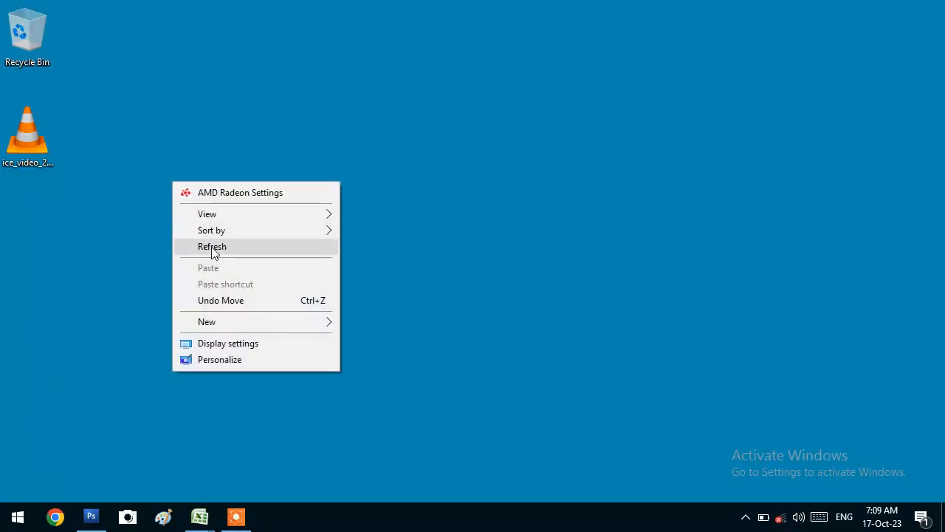
pyautogui.click(212, 248)
pyautogui.rightClick(123, 183)
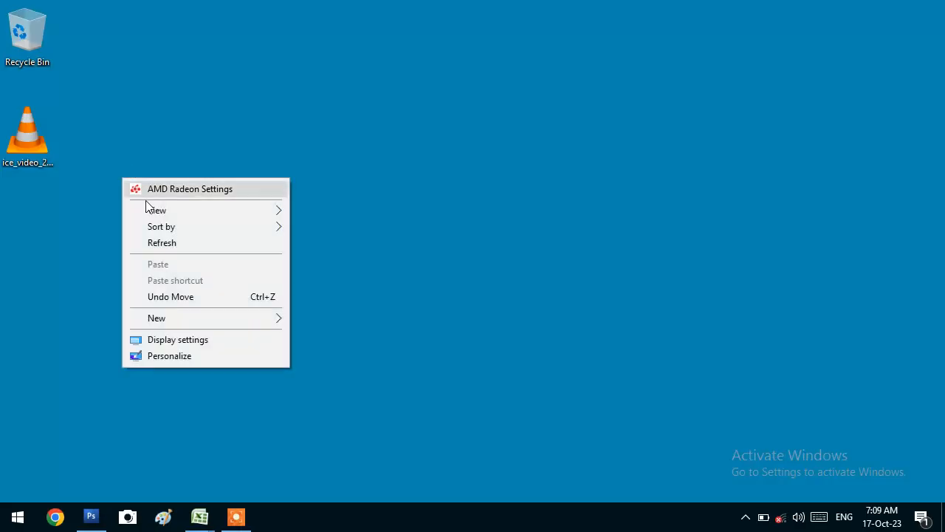
pyautogui.click(168, 241)
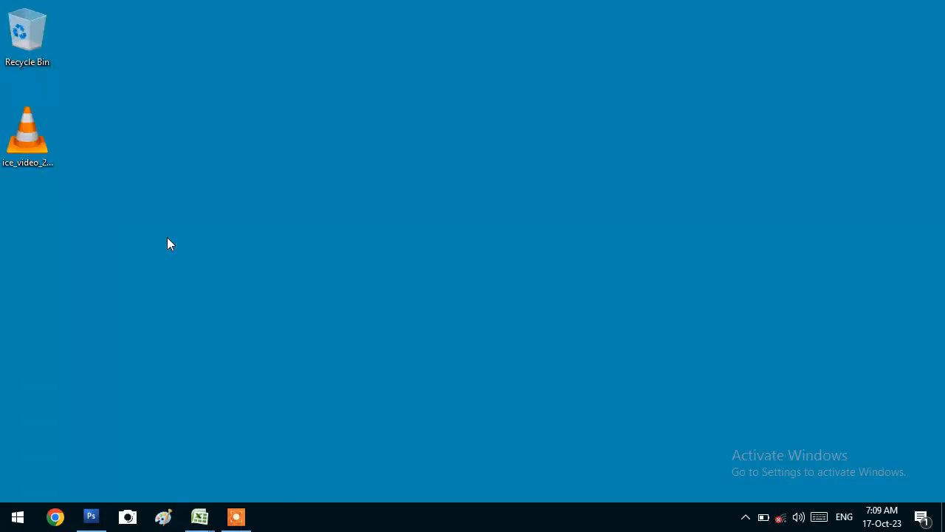
pyautogui.hotkey('ctrl', 'shift', 'n')
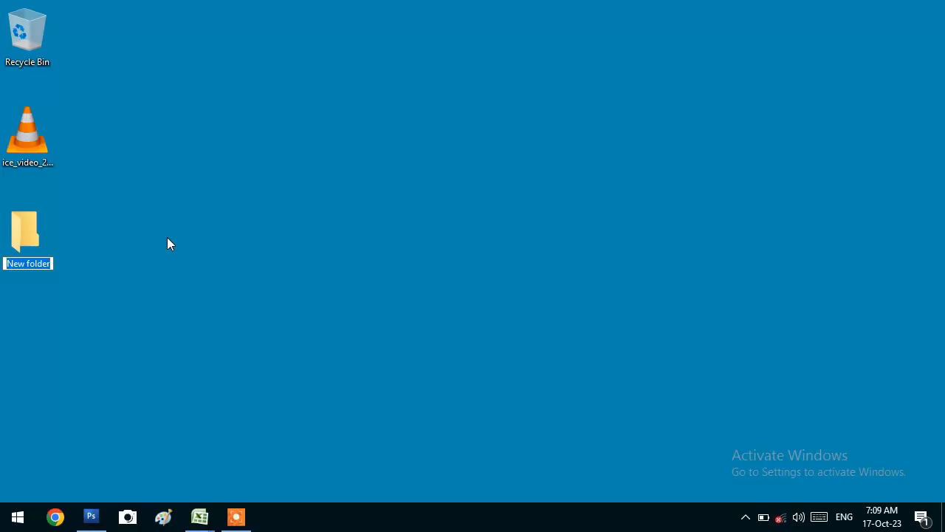
pyautogui.write('deep')
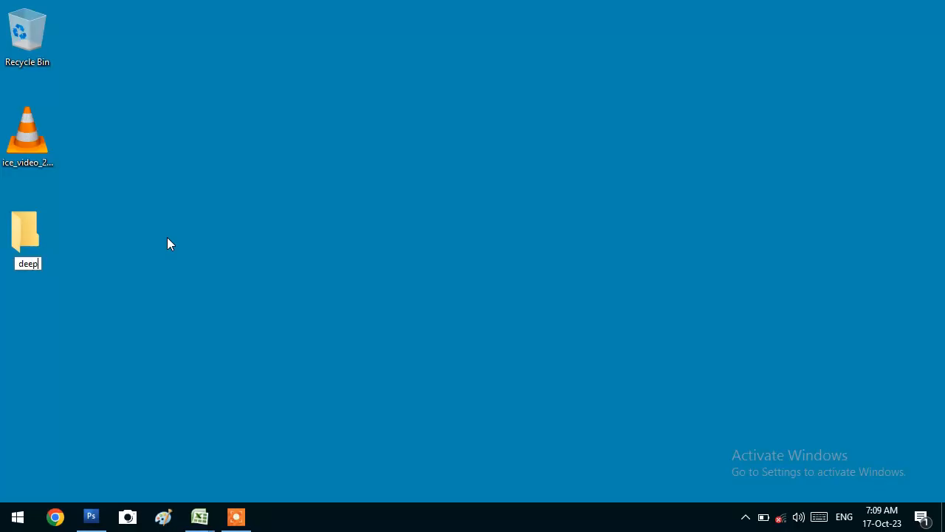
pyautogui.press('Return')
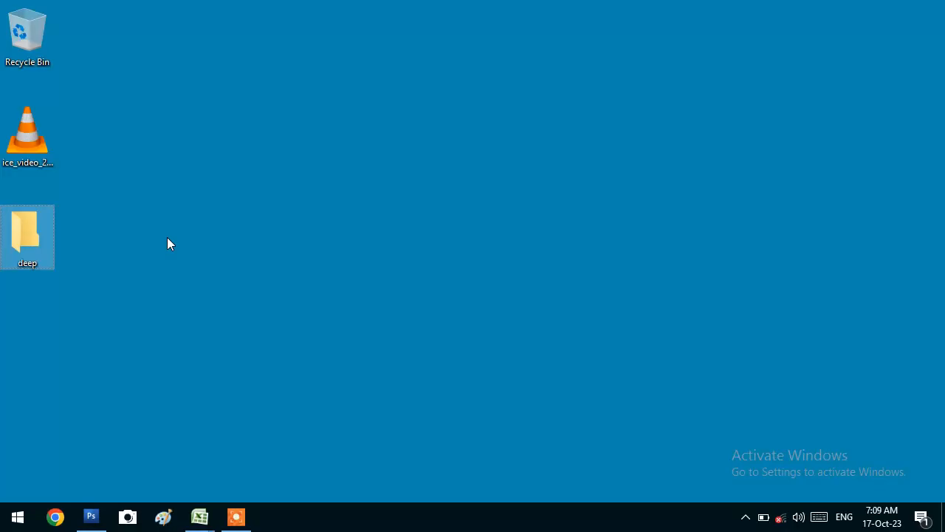
# Bring up the icon chooser from the Customize settings of the deep folder's Properties
pyautogui.rightClick(42, 229)
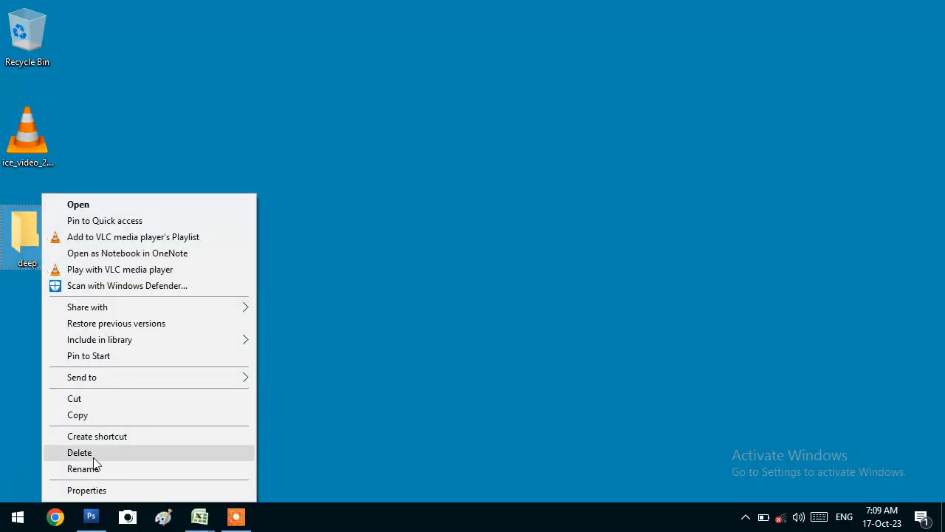
pyautogui.click(106, 488)
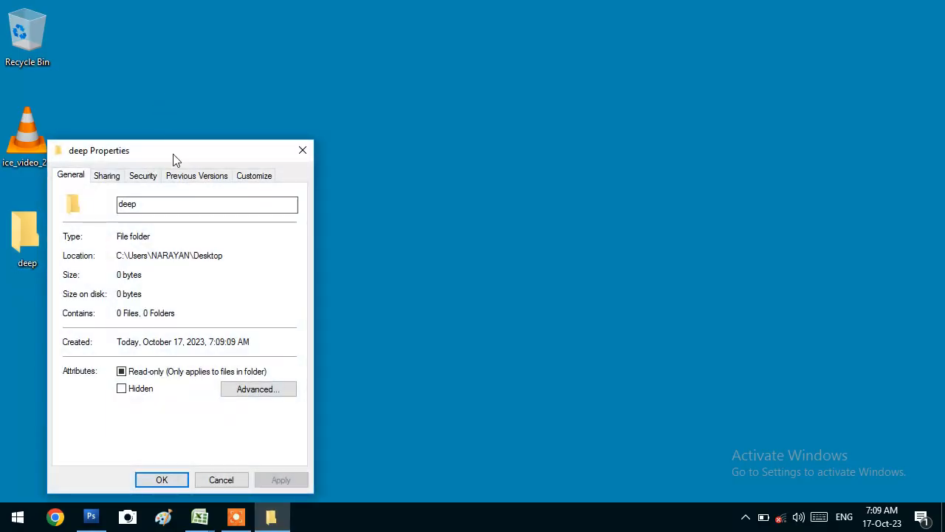
pyautogui.click(254, 179)
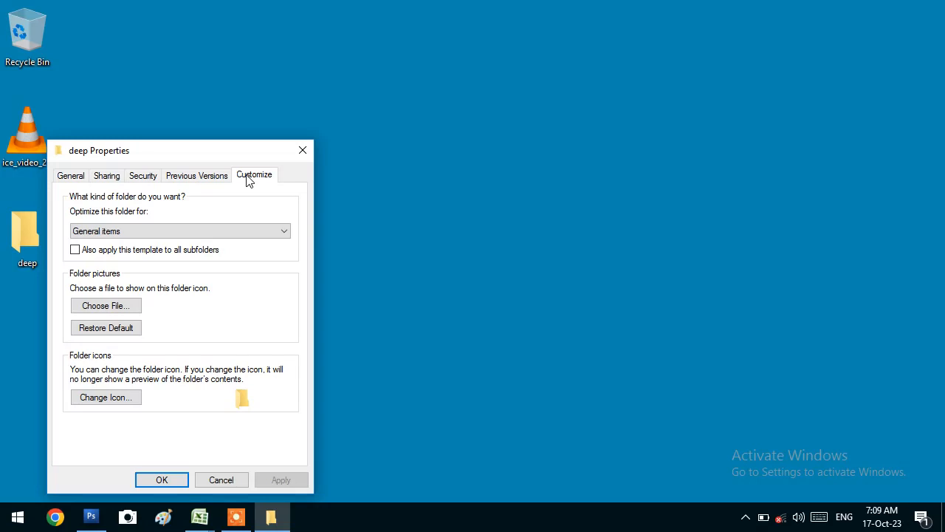
pyautogui.click(121, 392)
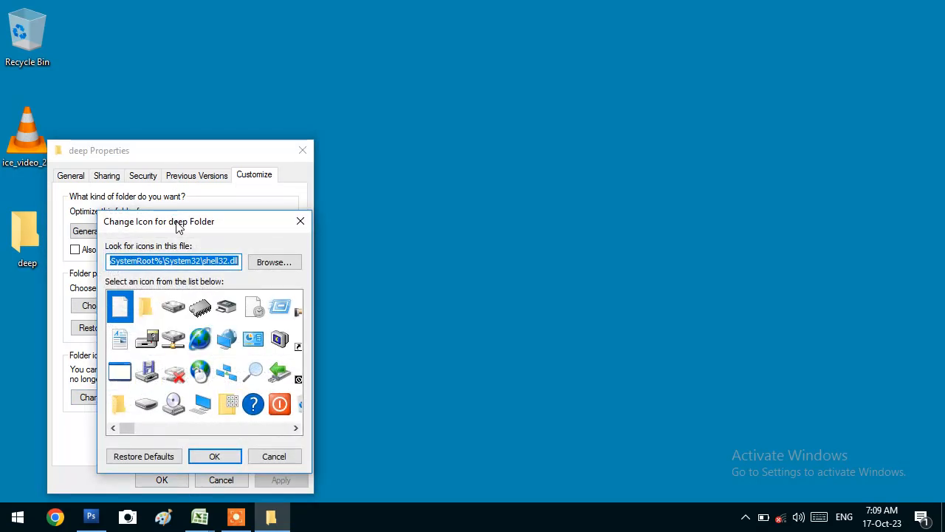
pyautogui.moveTo(178, 224); pyautogui.dragTo(608, 87)
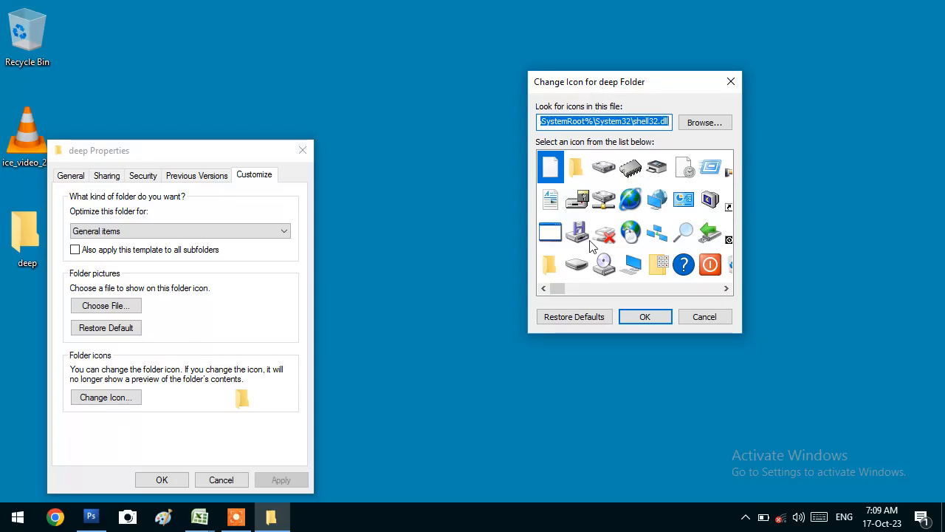
# Select the tree icon for the deep folder and confirm it in both windows
pyautogui.click(727, 289)
pyautogui.click(727, 289)
pyautogui.click(727, 289)
pyautogui.click(726, 289)
pyautogui.click(724, 288)
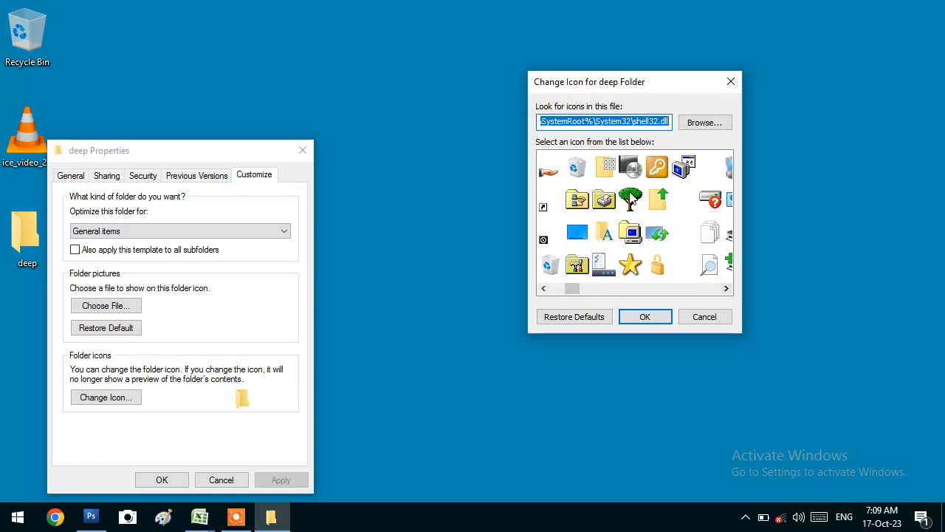
pyautogui.click(630, 198)
pyautogui.click(645, 318)
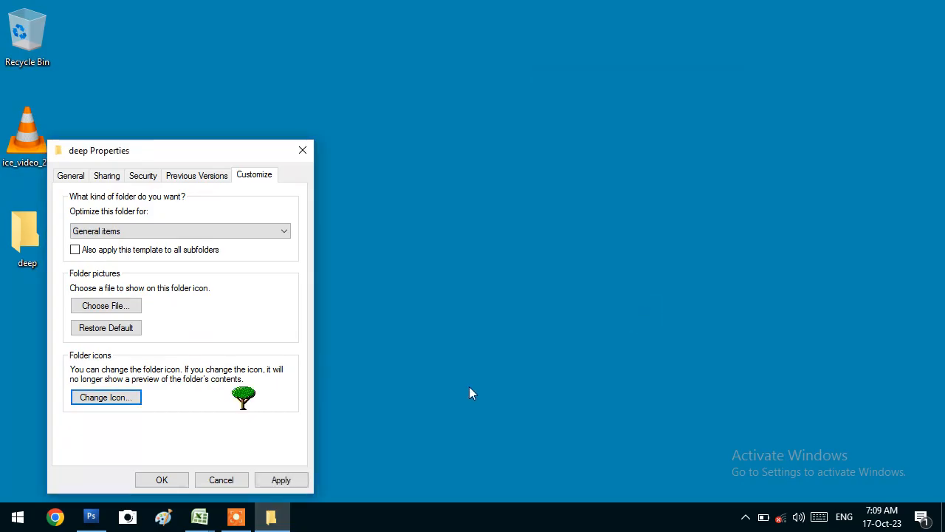
pyautogui.click(170, 479)
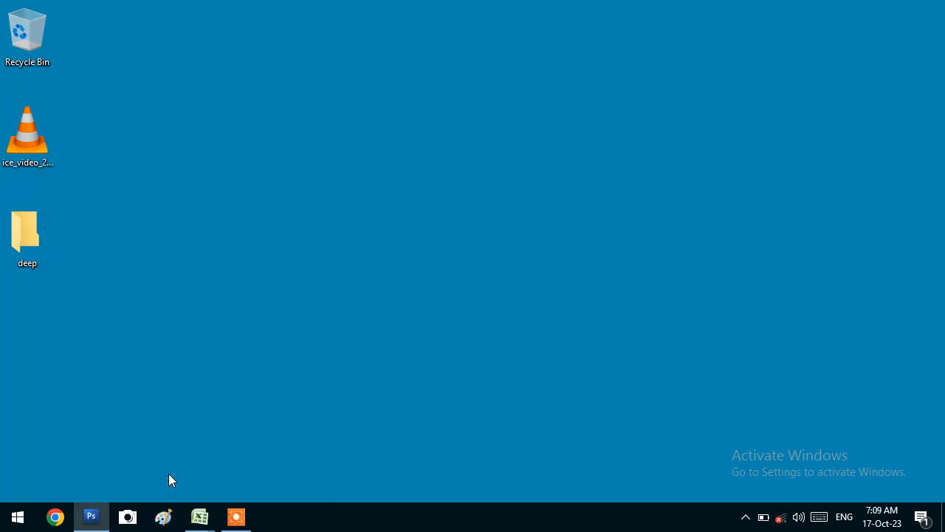